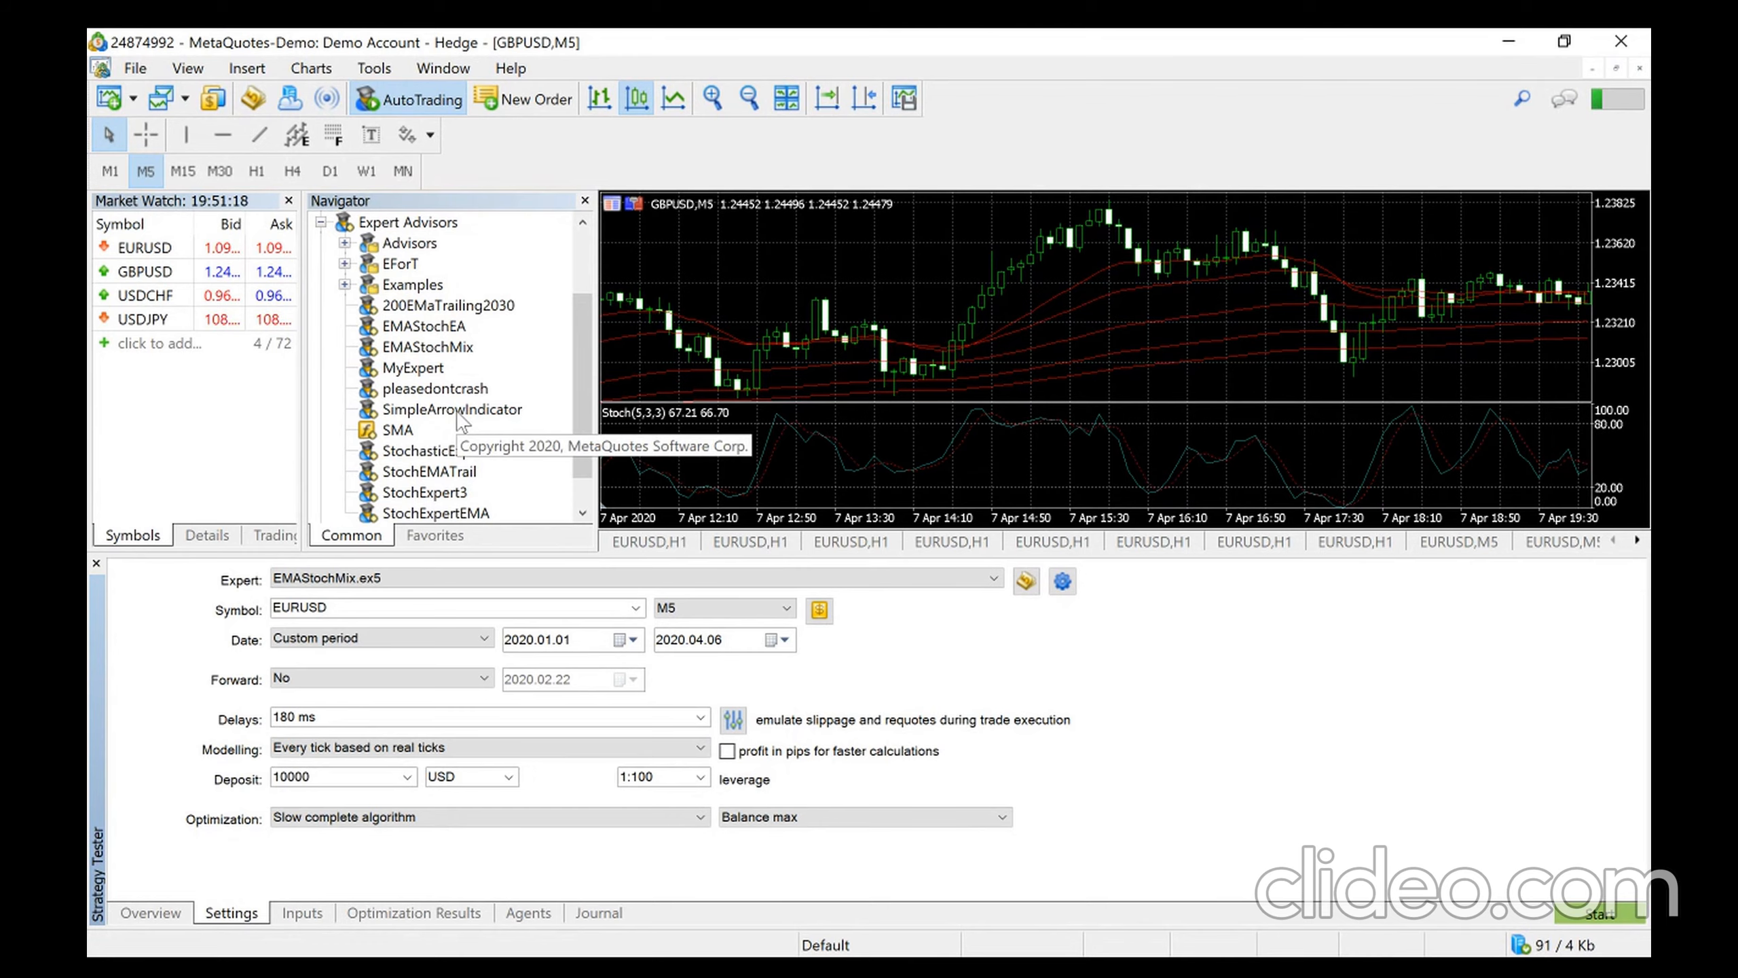
Load the EMAStochMix expert advisor from the Navigator into the Strategy Tester
left_click(425, 349)
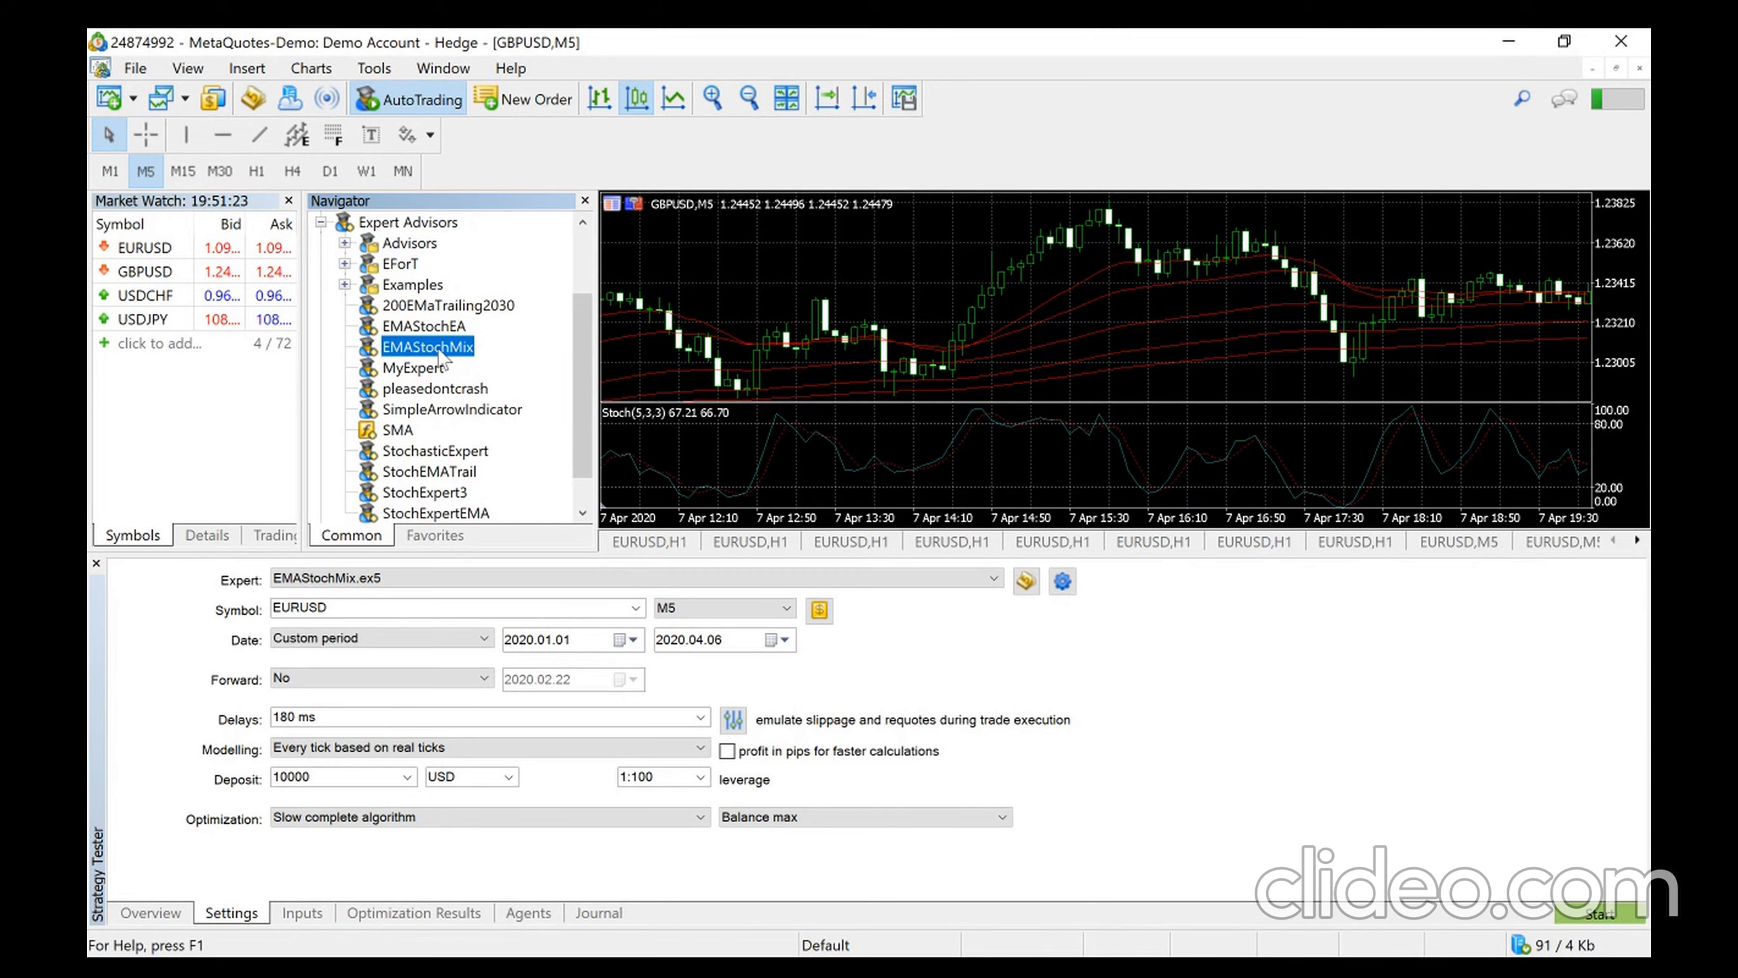
right_click(437, 349)
left_click(510, 397)
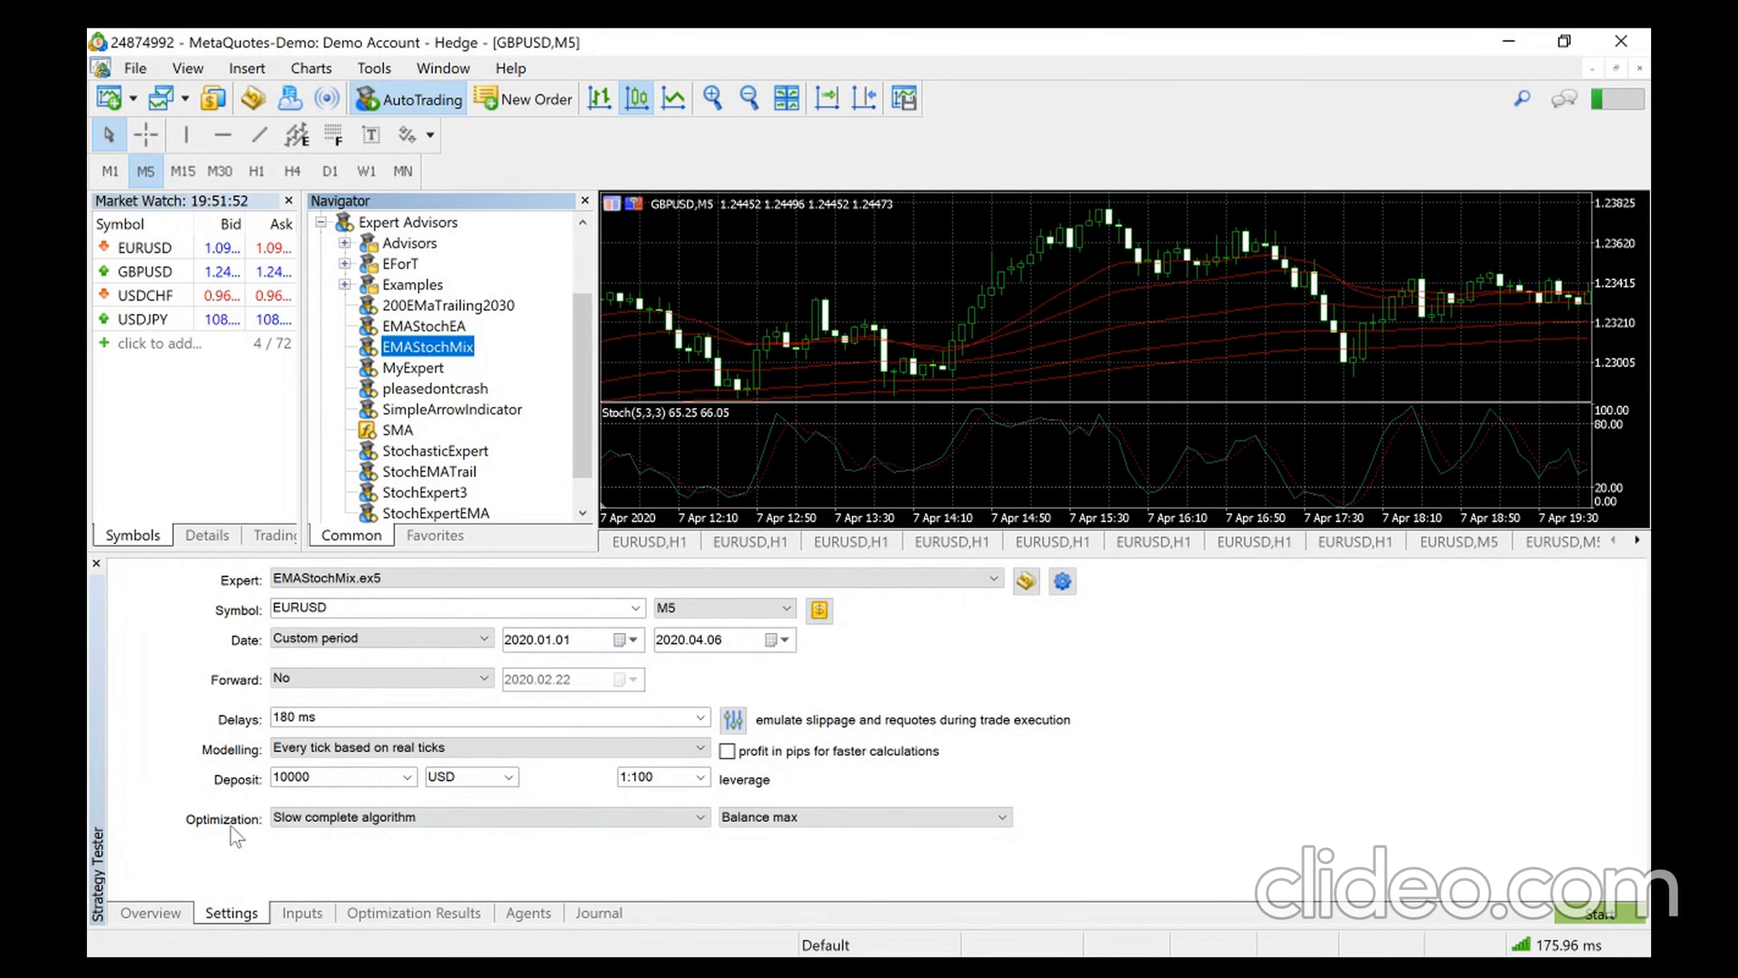
Choose the slow complete algorithm for the optimization, with Balance max as its criterion
left_click(538, 815)
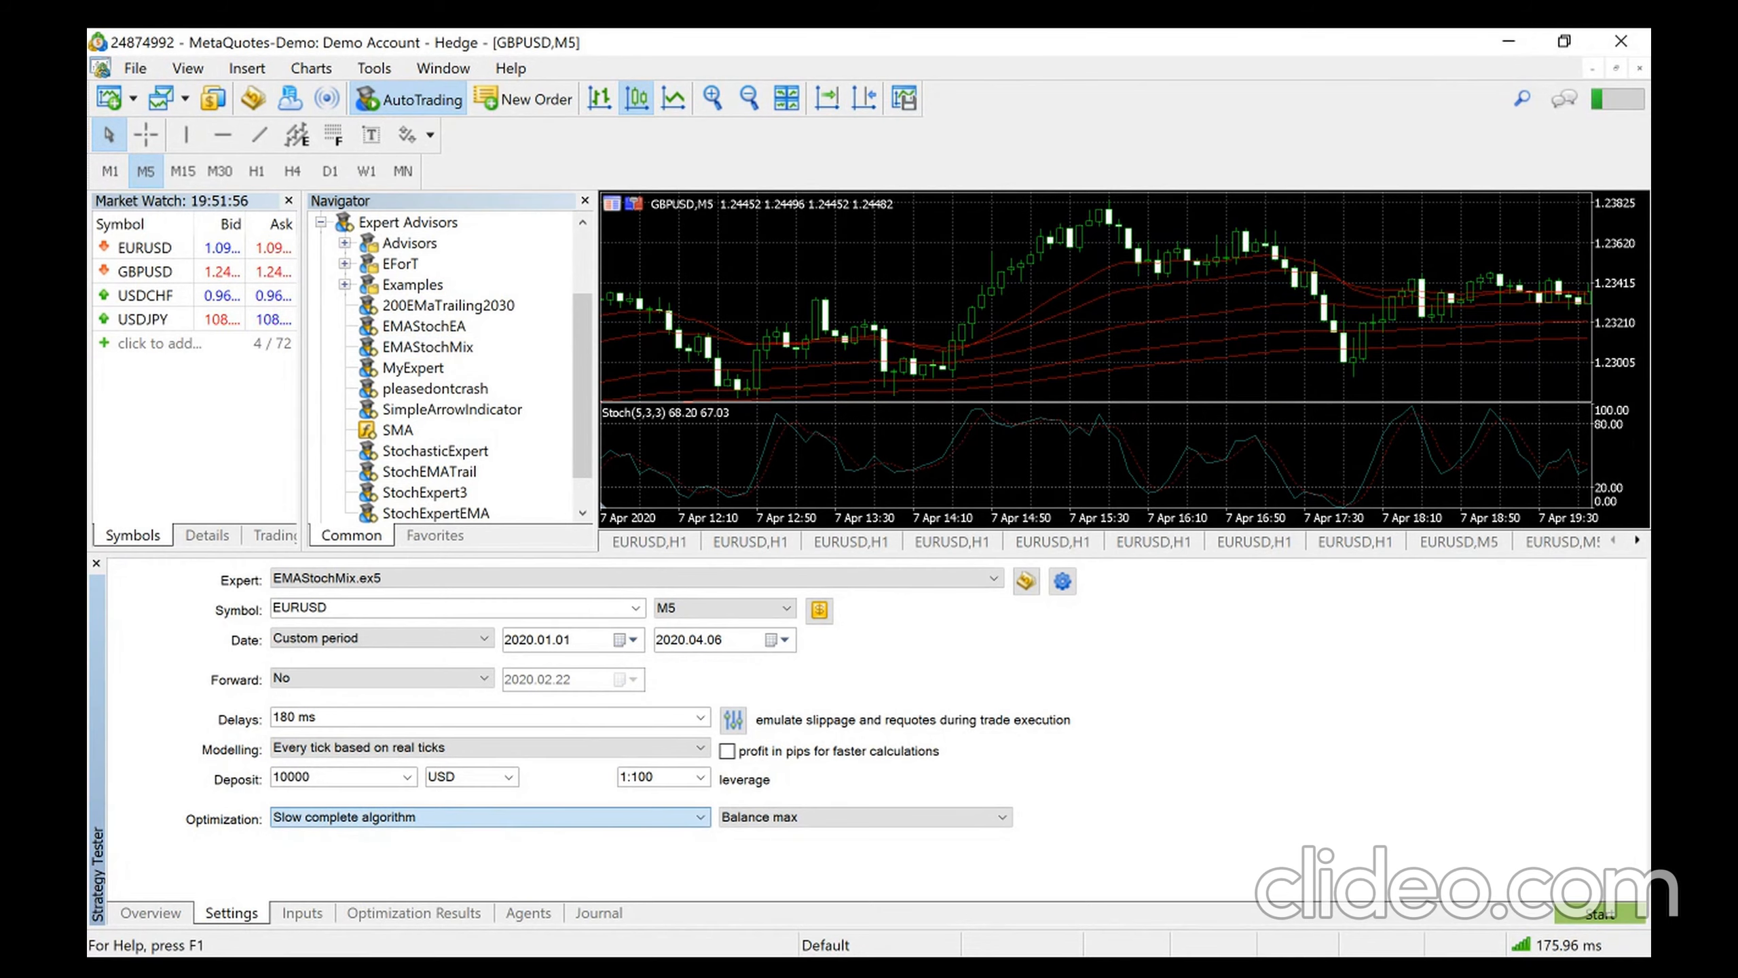
left_click(460, 854)
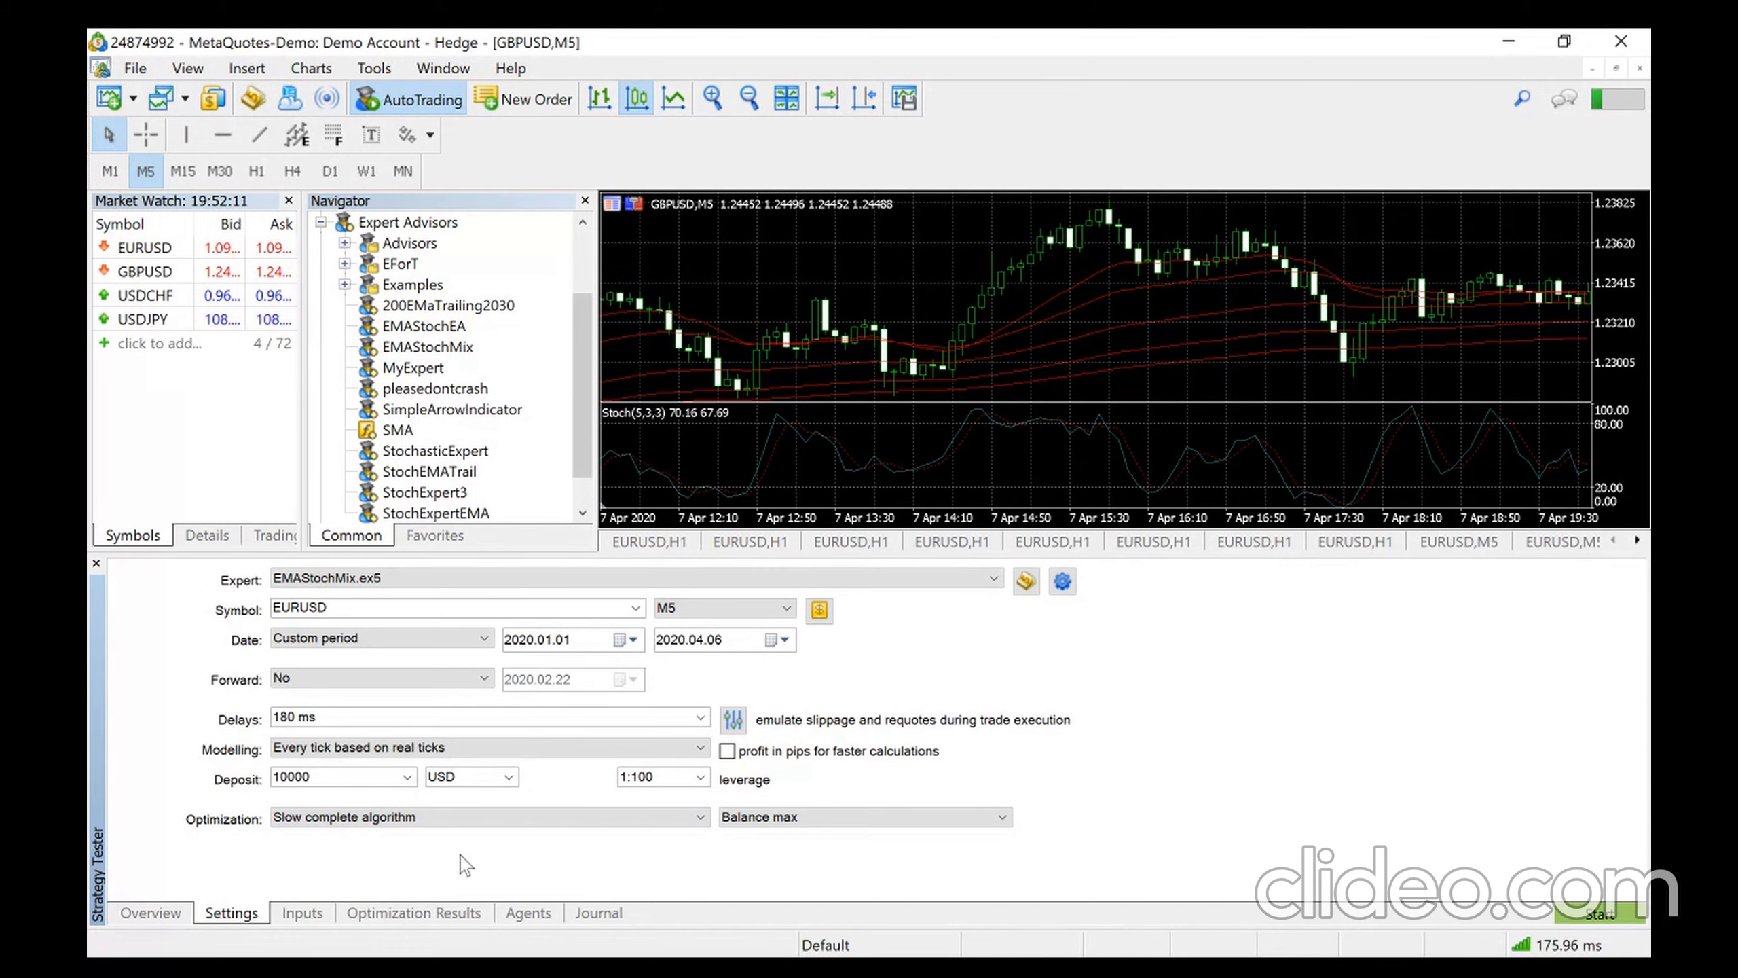
left_click(890, 814)
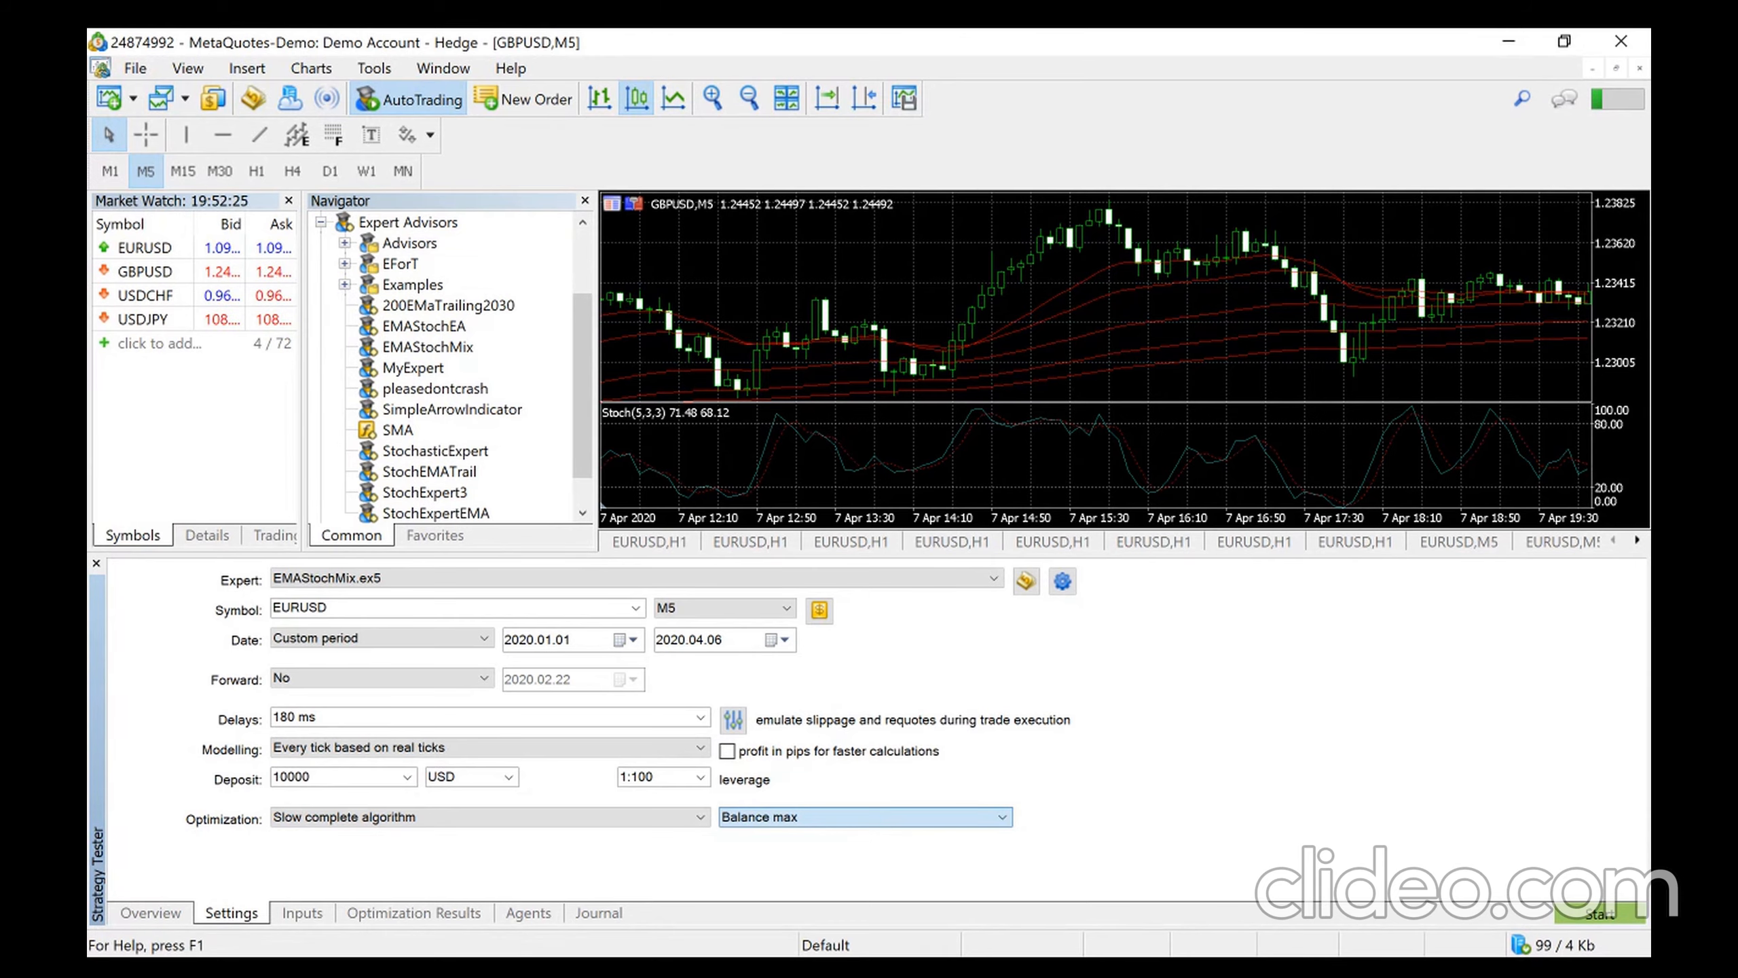
left_click(768, 833)
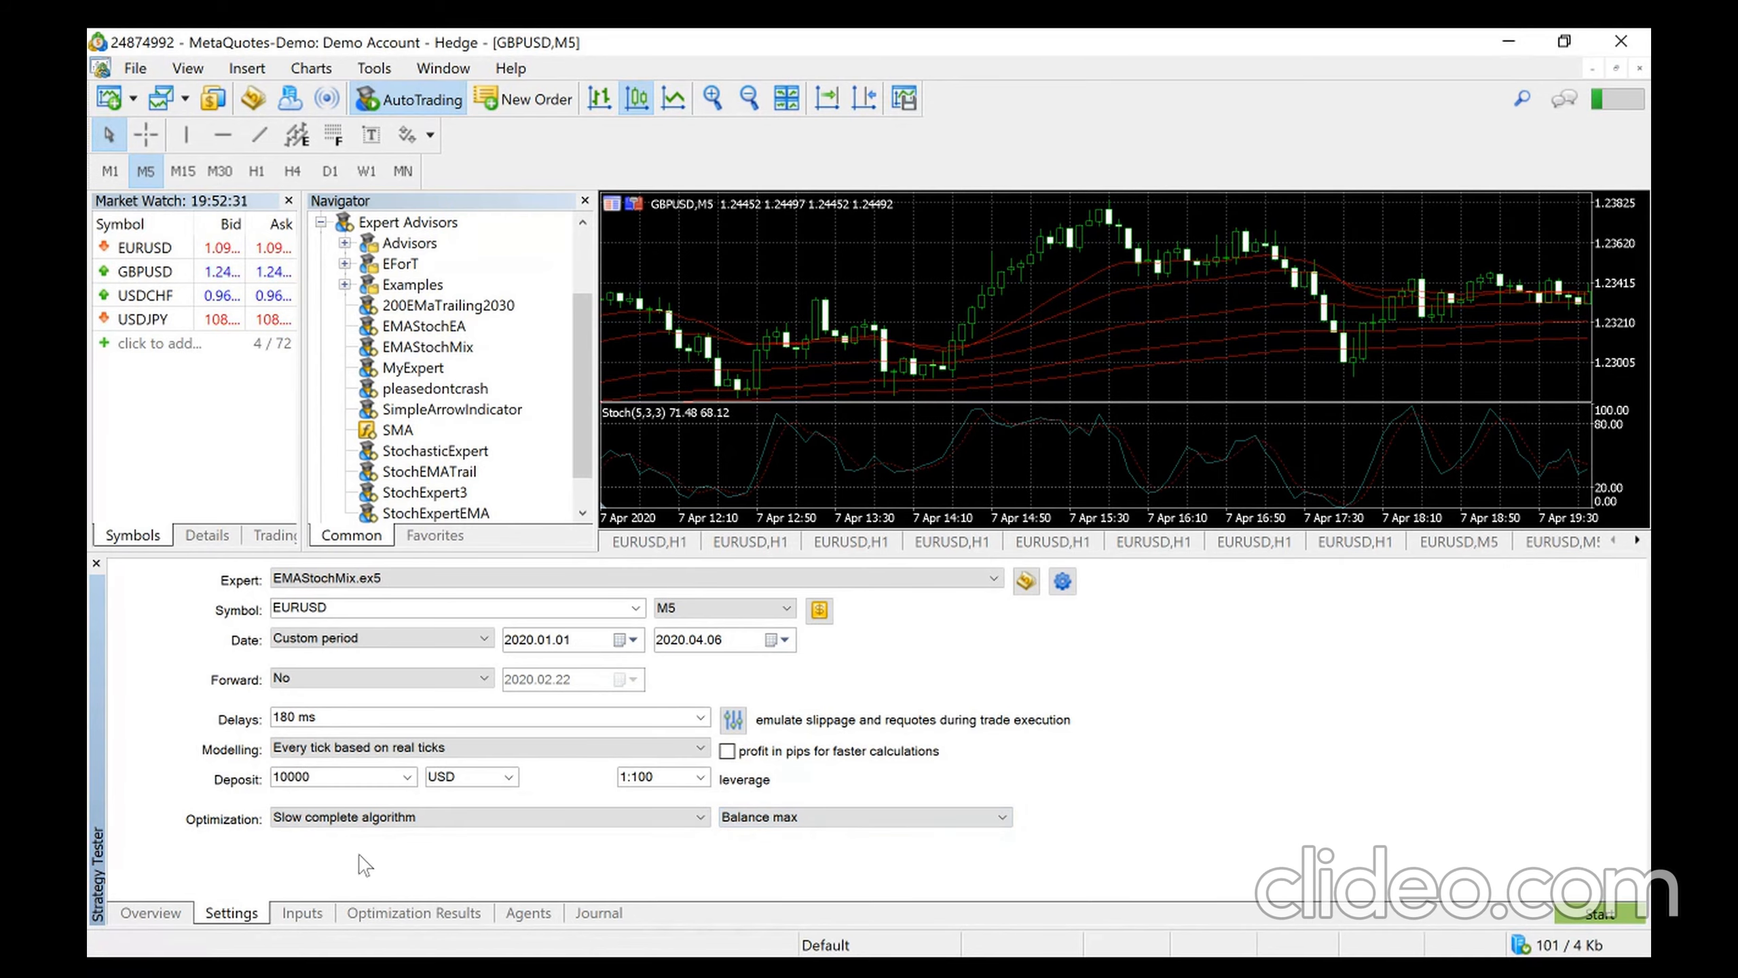
In the expert's inputs, set the optimization start values to 18 for the Stop Loss trailing level and 8 for the Take Profit trailing level
left_click(301, 913)
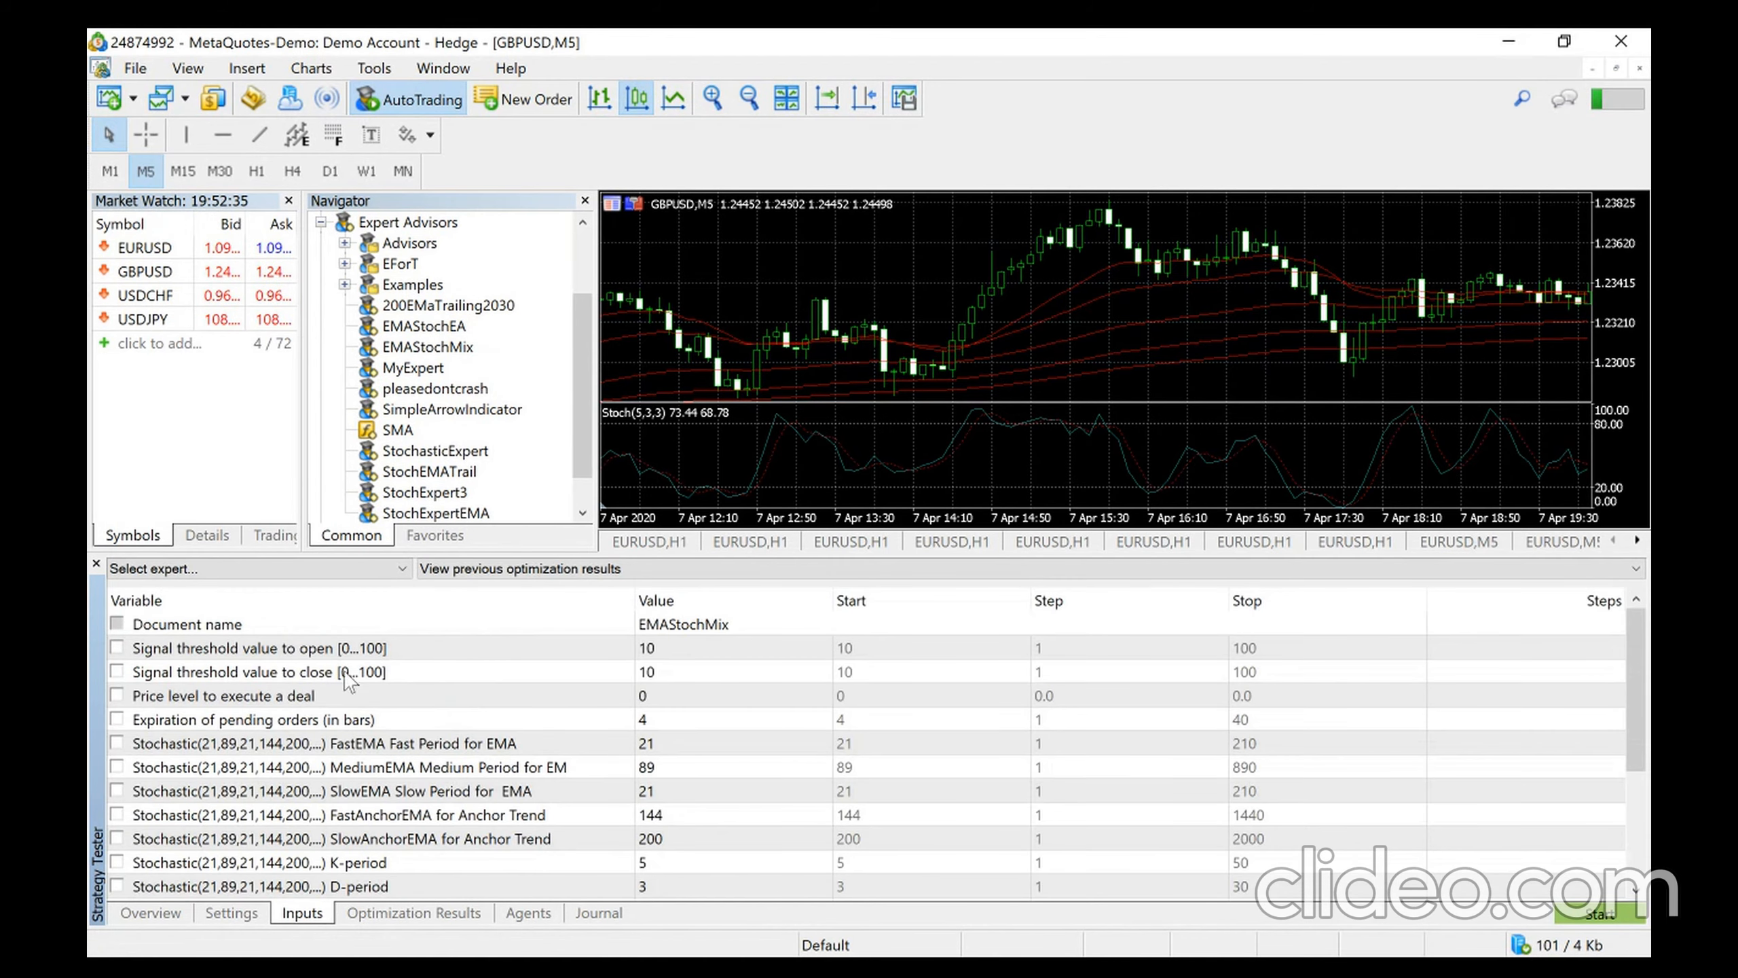
scroll(412, 783, "down", 3)
scroll(413, 783, "up", 3)
scroll(413, 783, "down", 3)
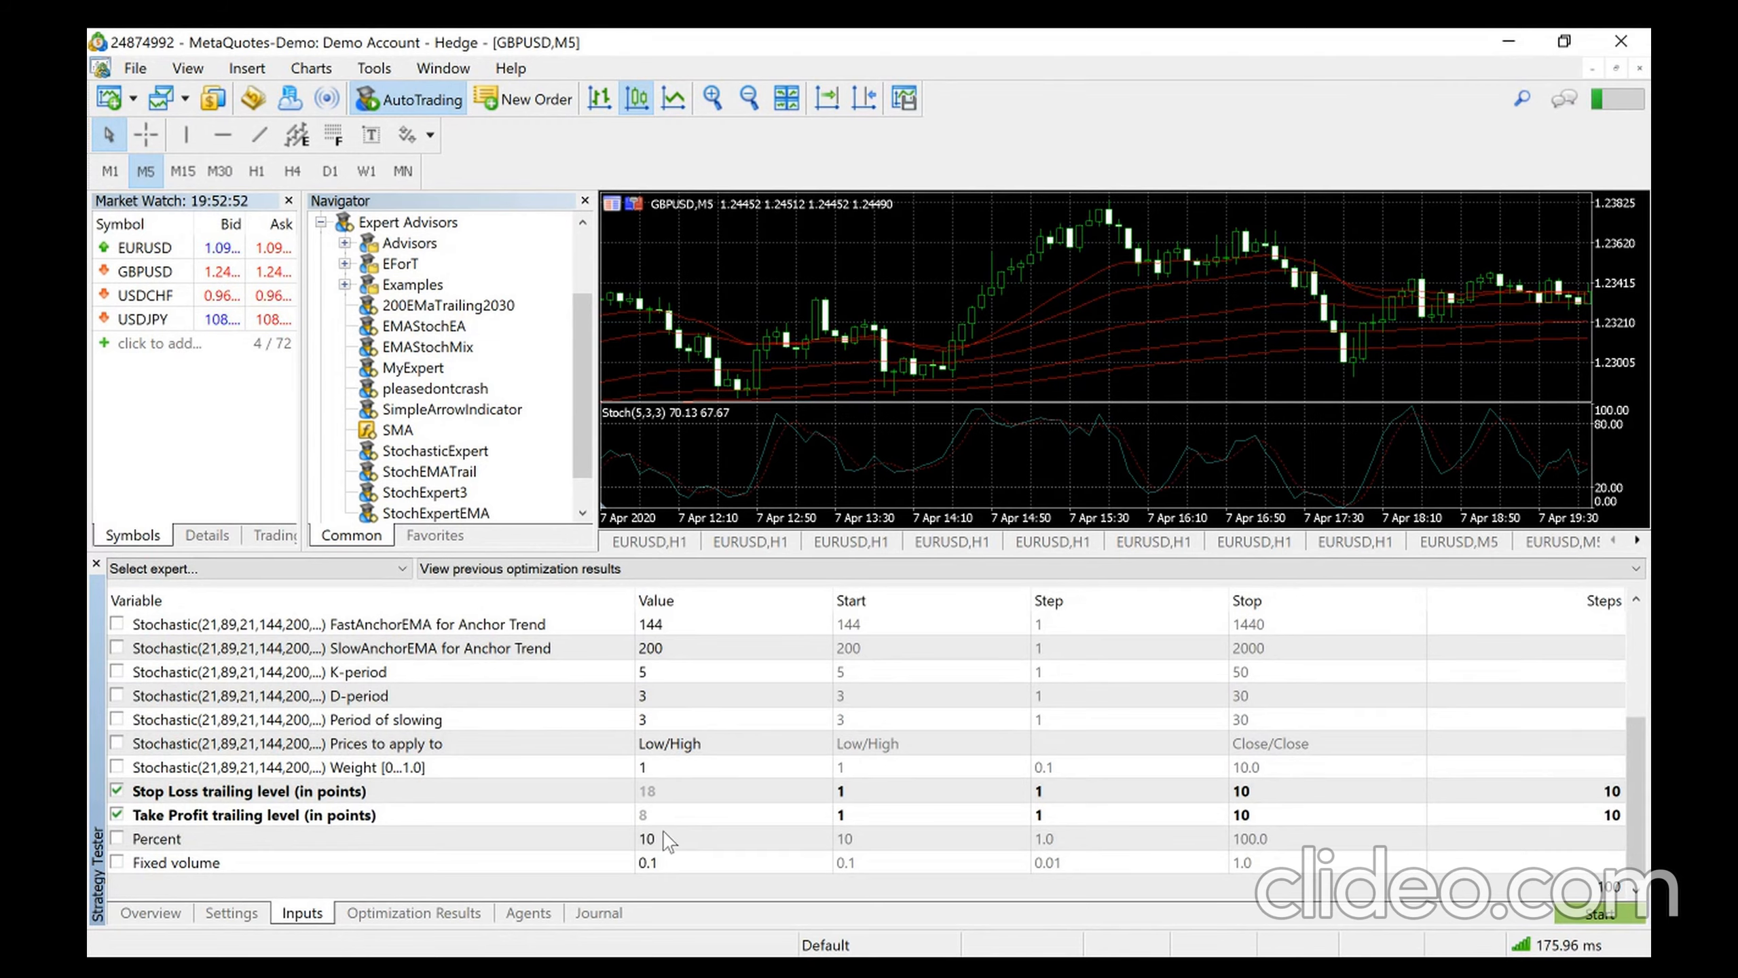
double_click(862, 784)
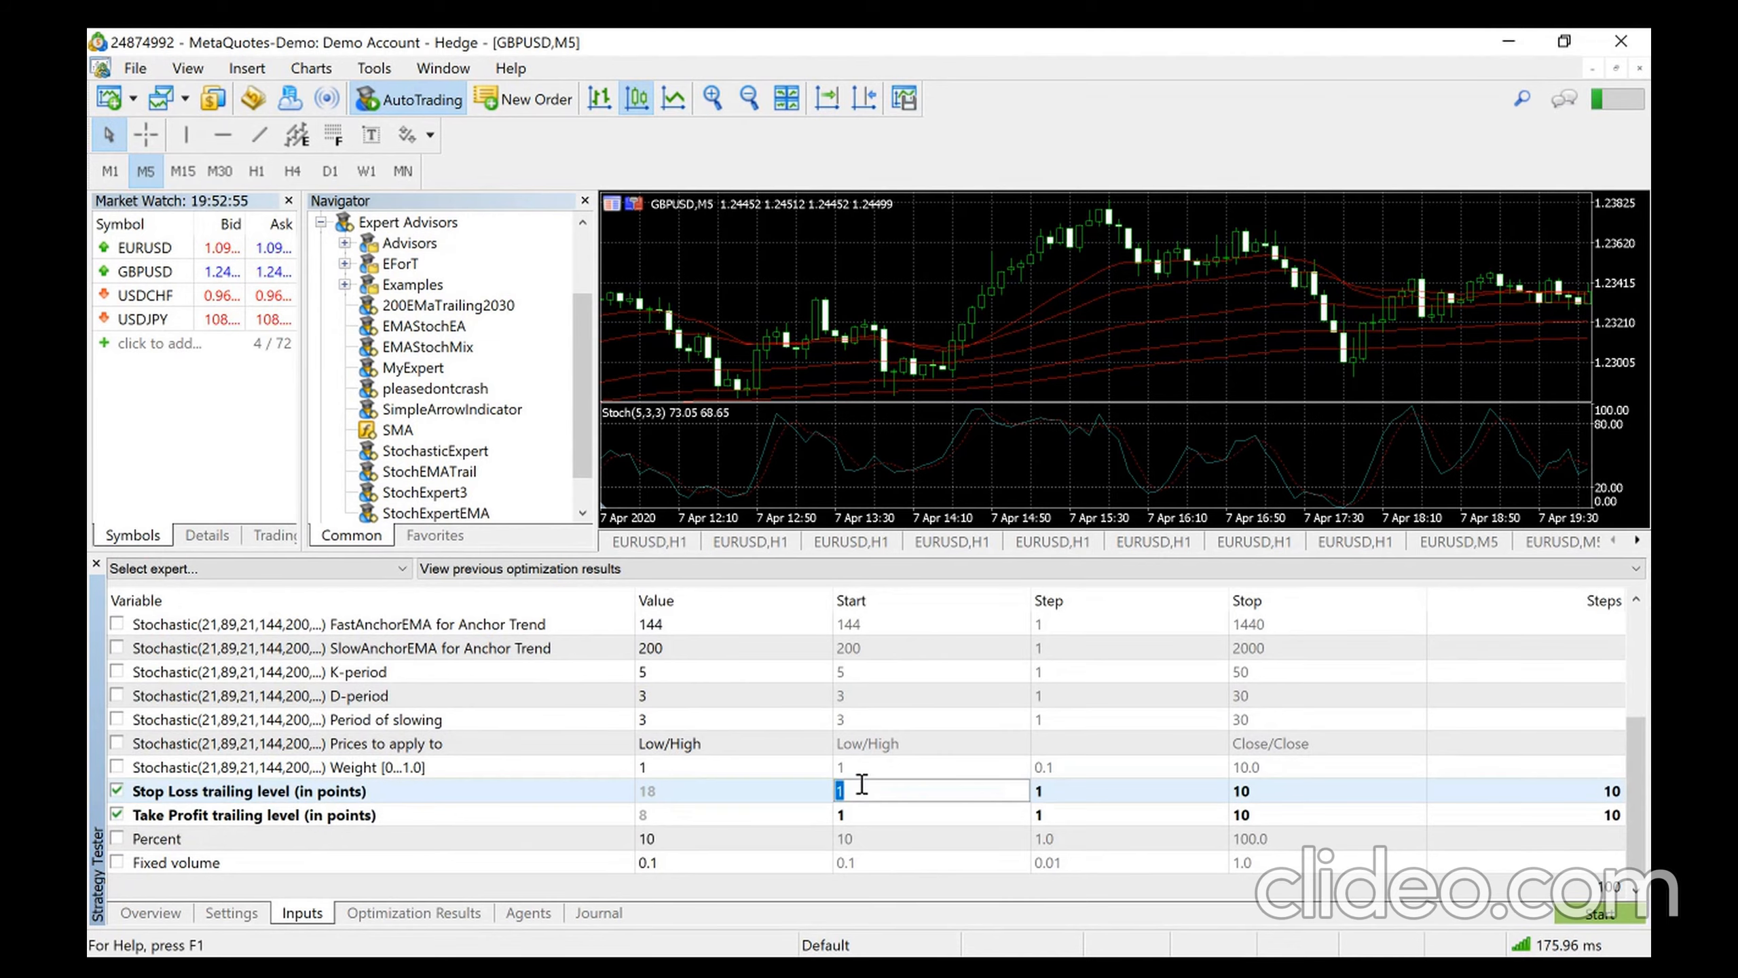
type("18")
double_click(863, 816)
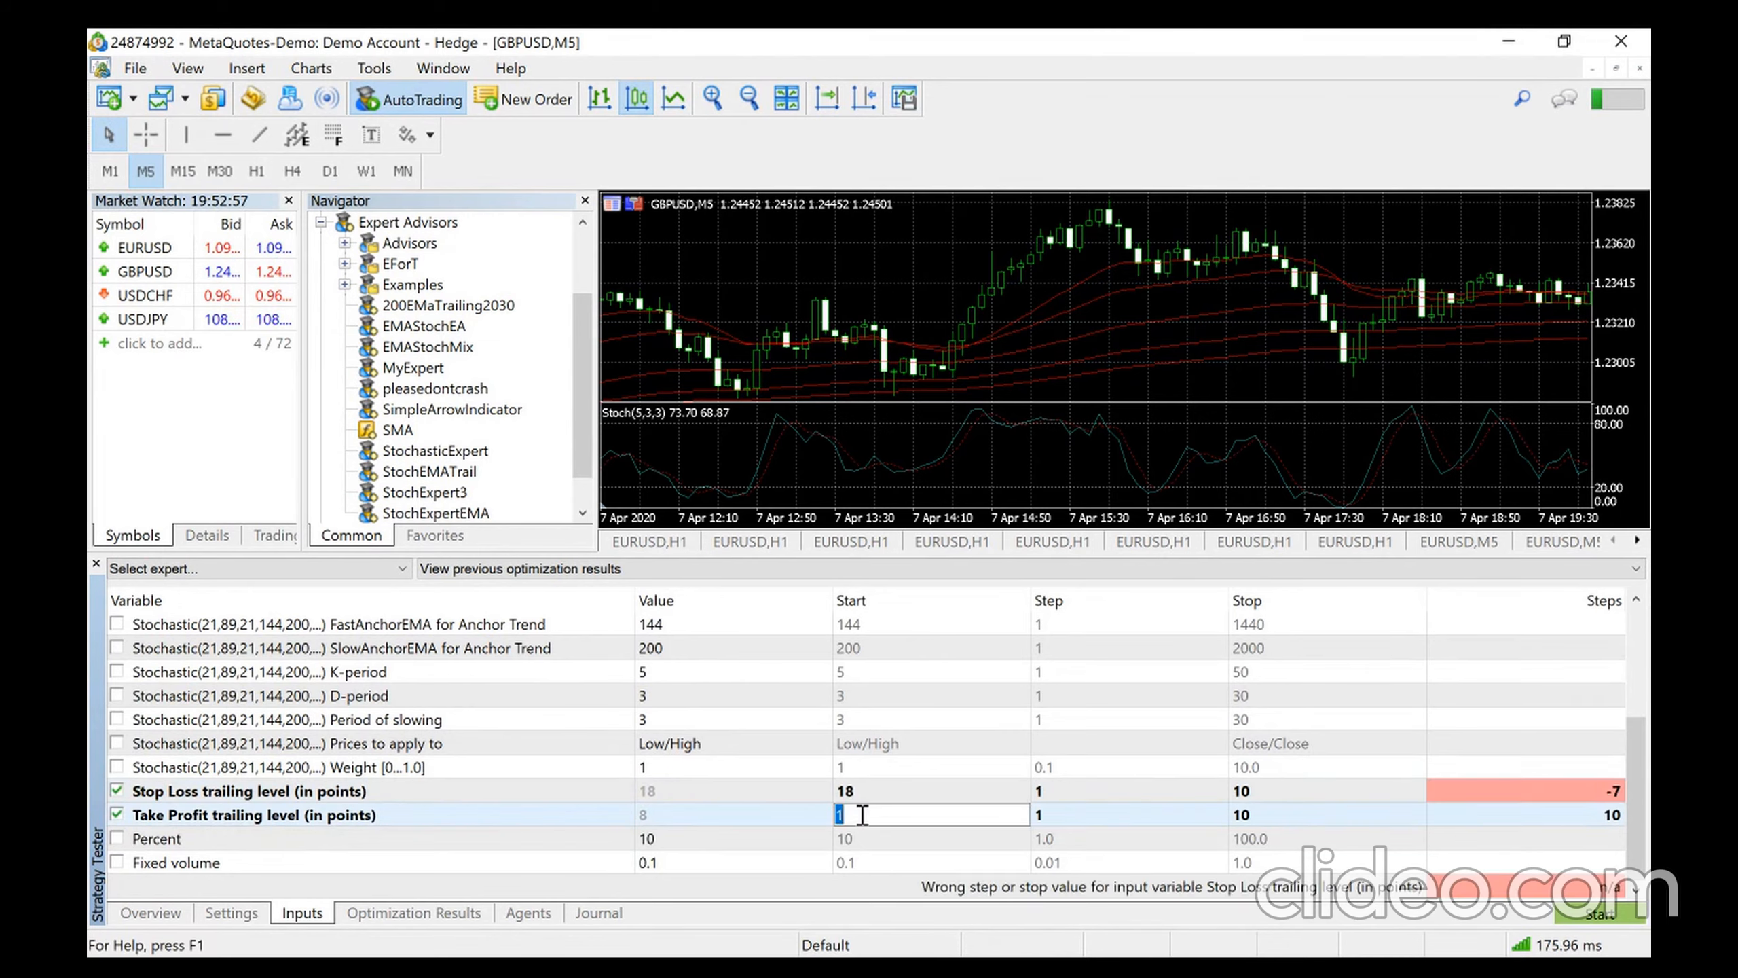
type("8")
Set the Stop Loss trailing level's optimization step to 10 and its stop value to 180
double_click(1040, 792)
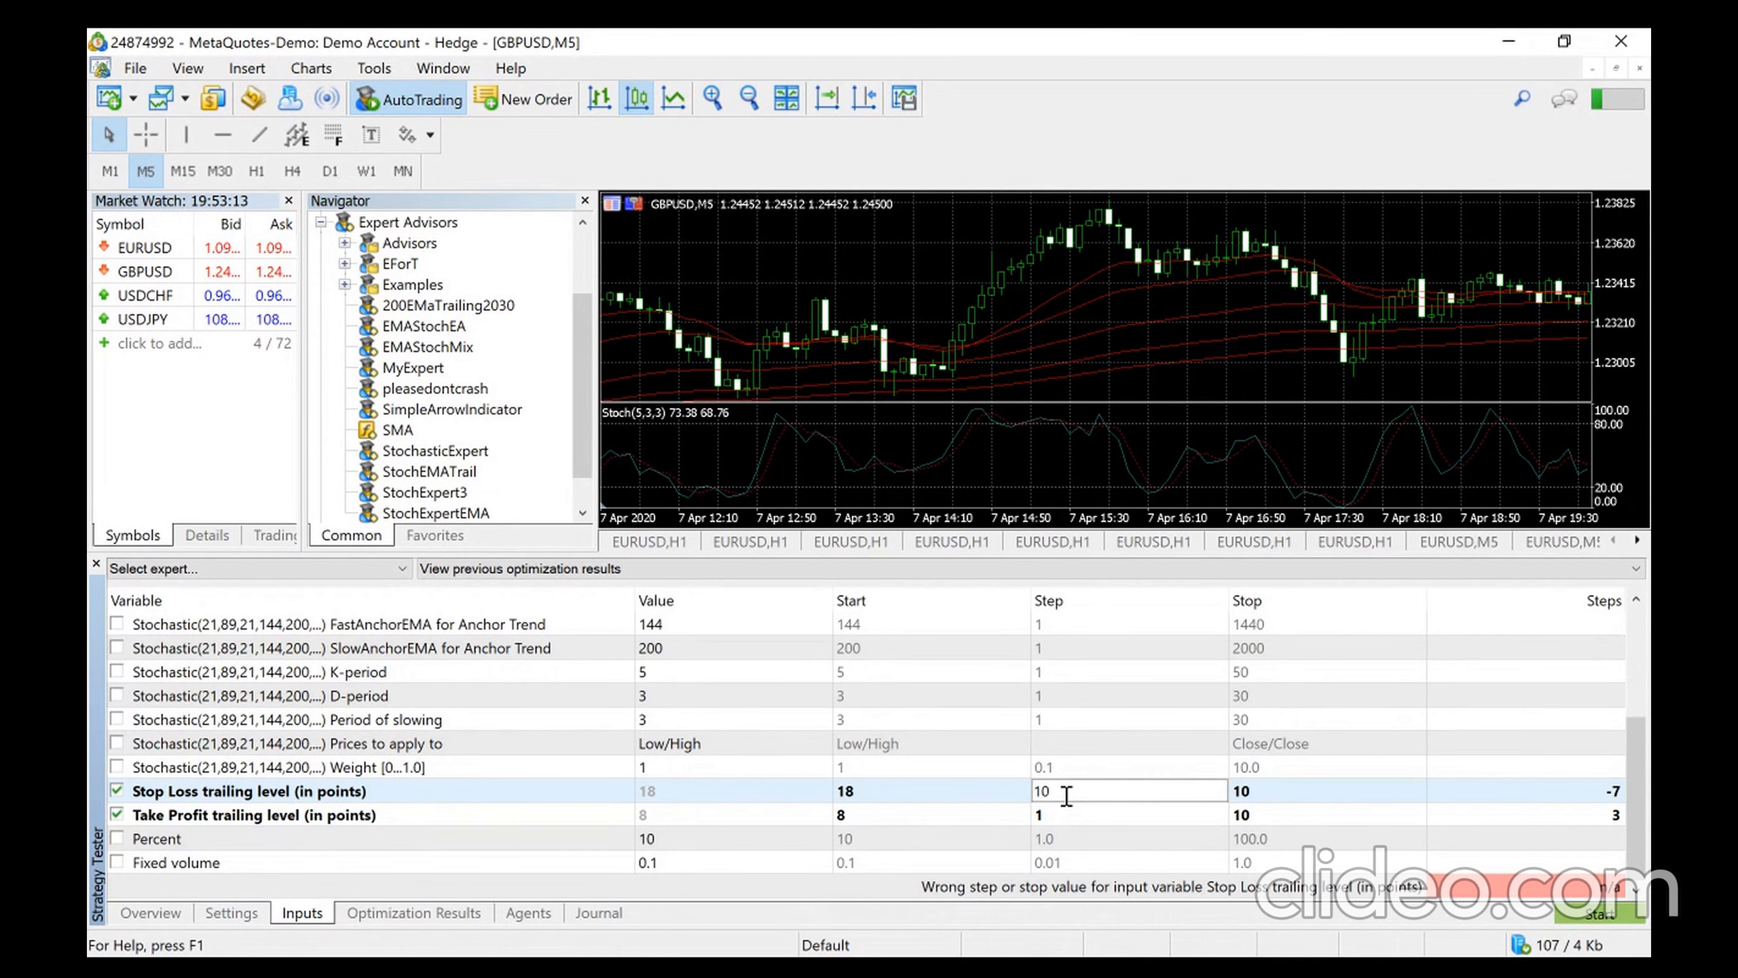
left_click(1255, 791)
left_click(1256, 791)
type("180")
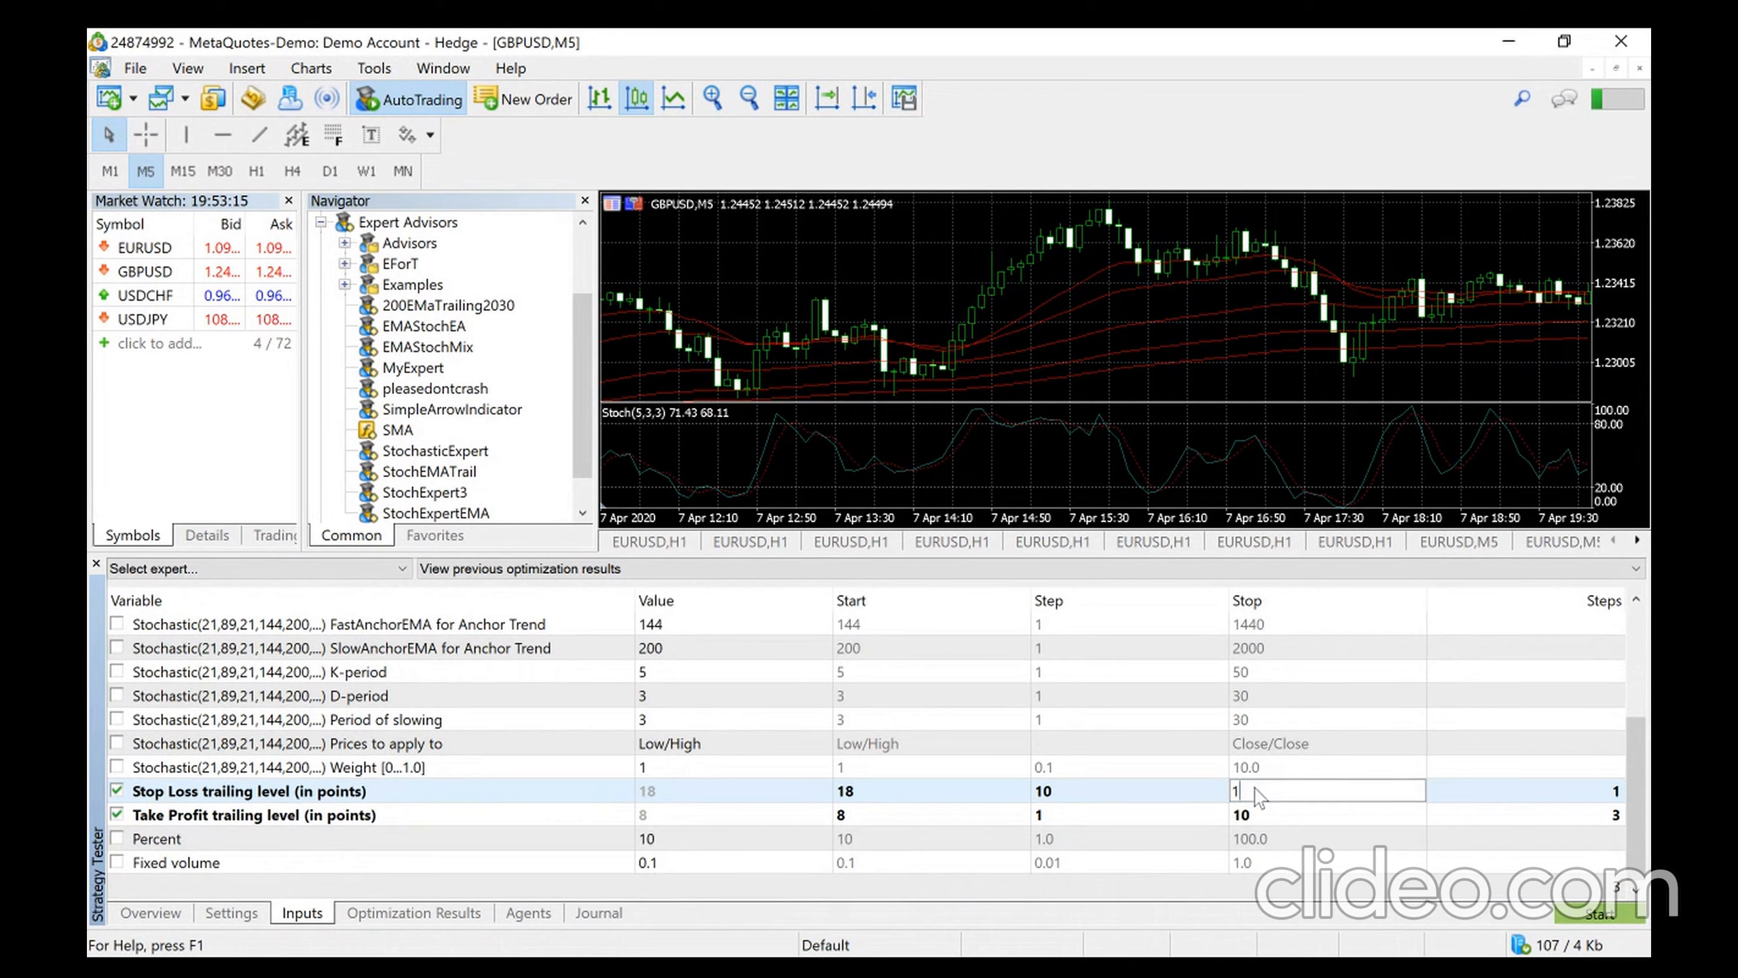
Set the Take Profit trailing level's optimization stop value to 80 and its step to 10
left_click(1252, 814)
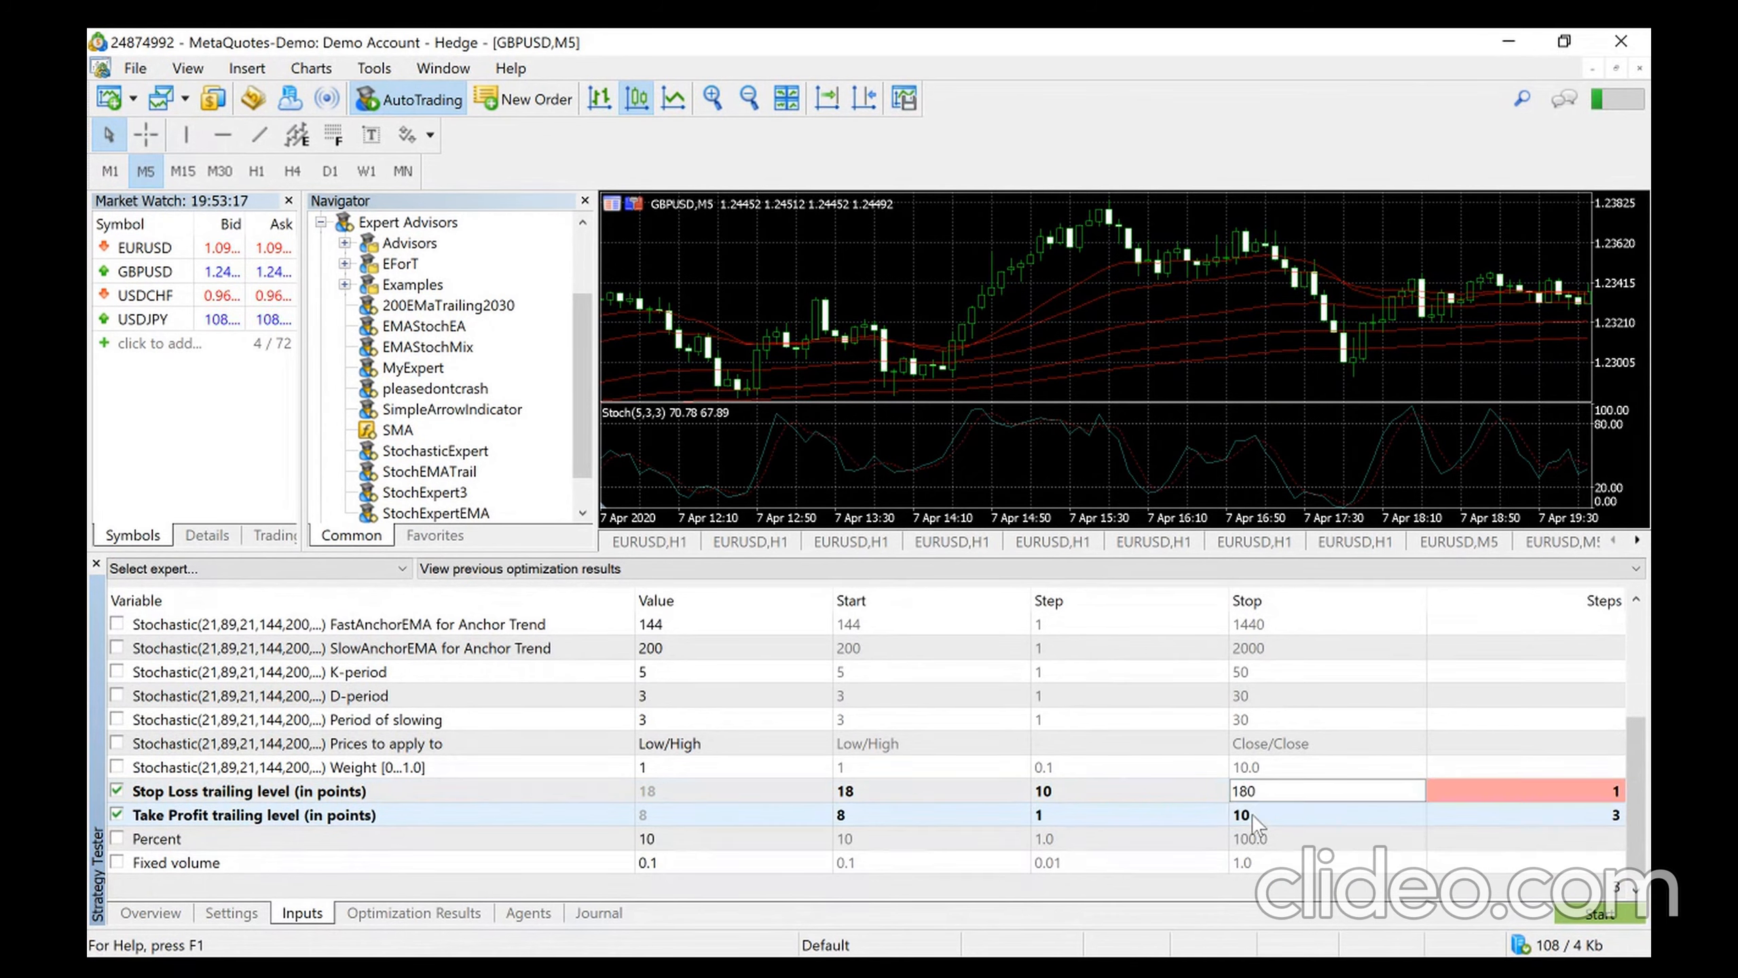
left_click(1252, 814)
type("80")
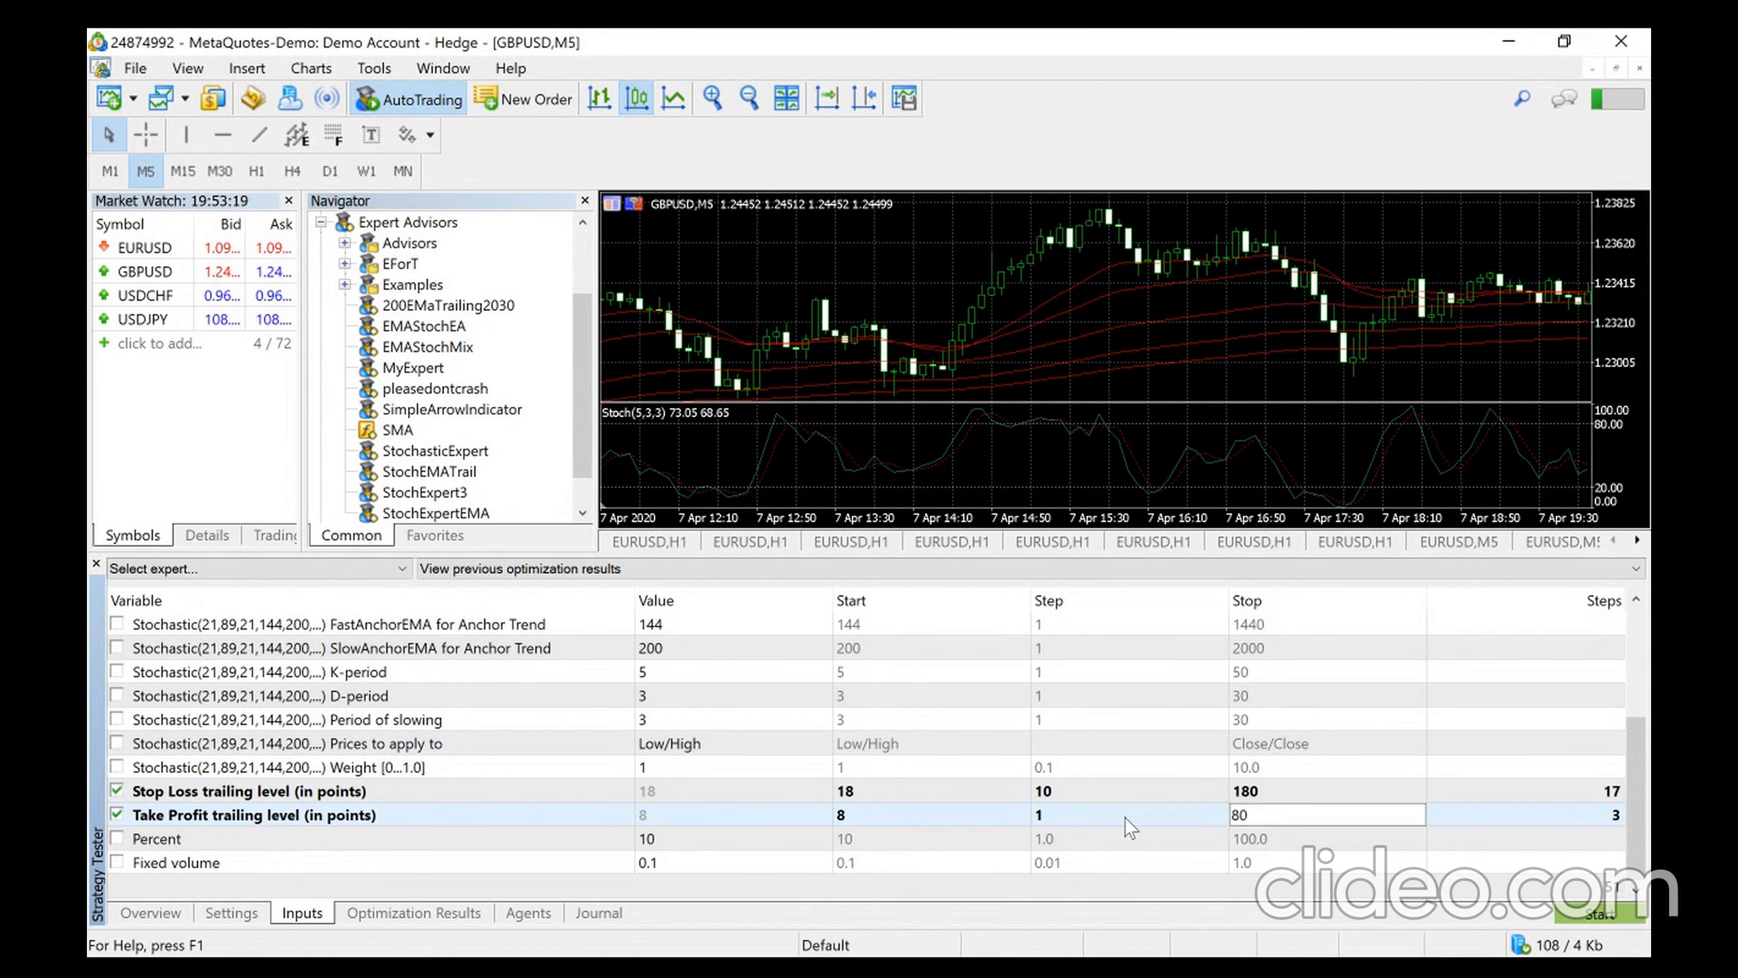
left_click(1089, 818)
type("10")
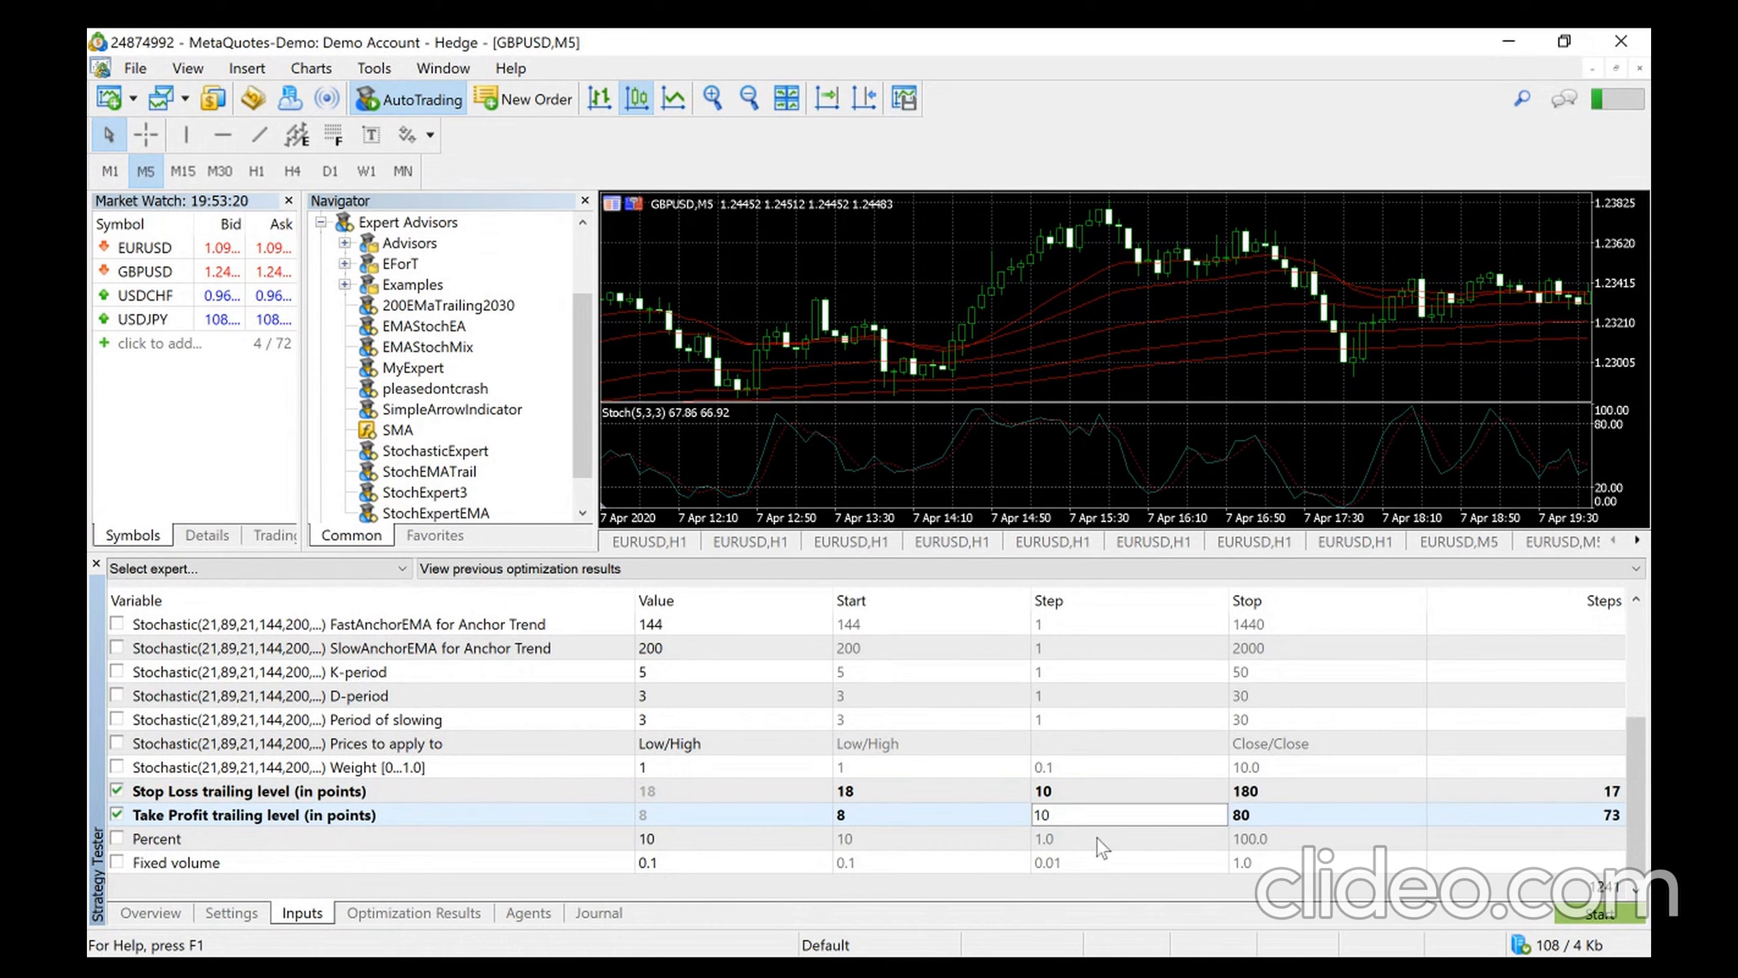
left_click(1205, 846)
left_click(1221, 821)
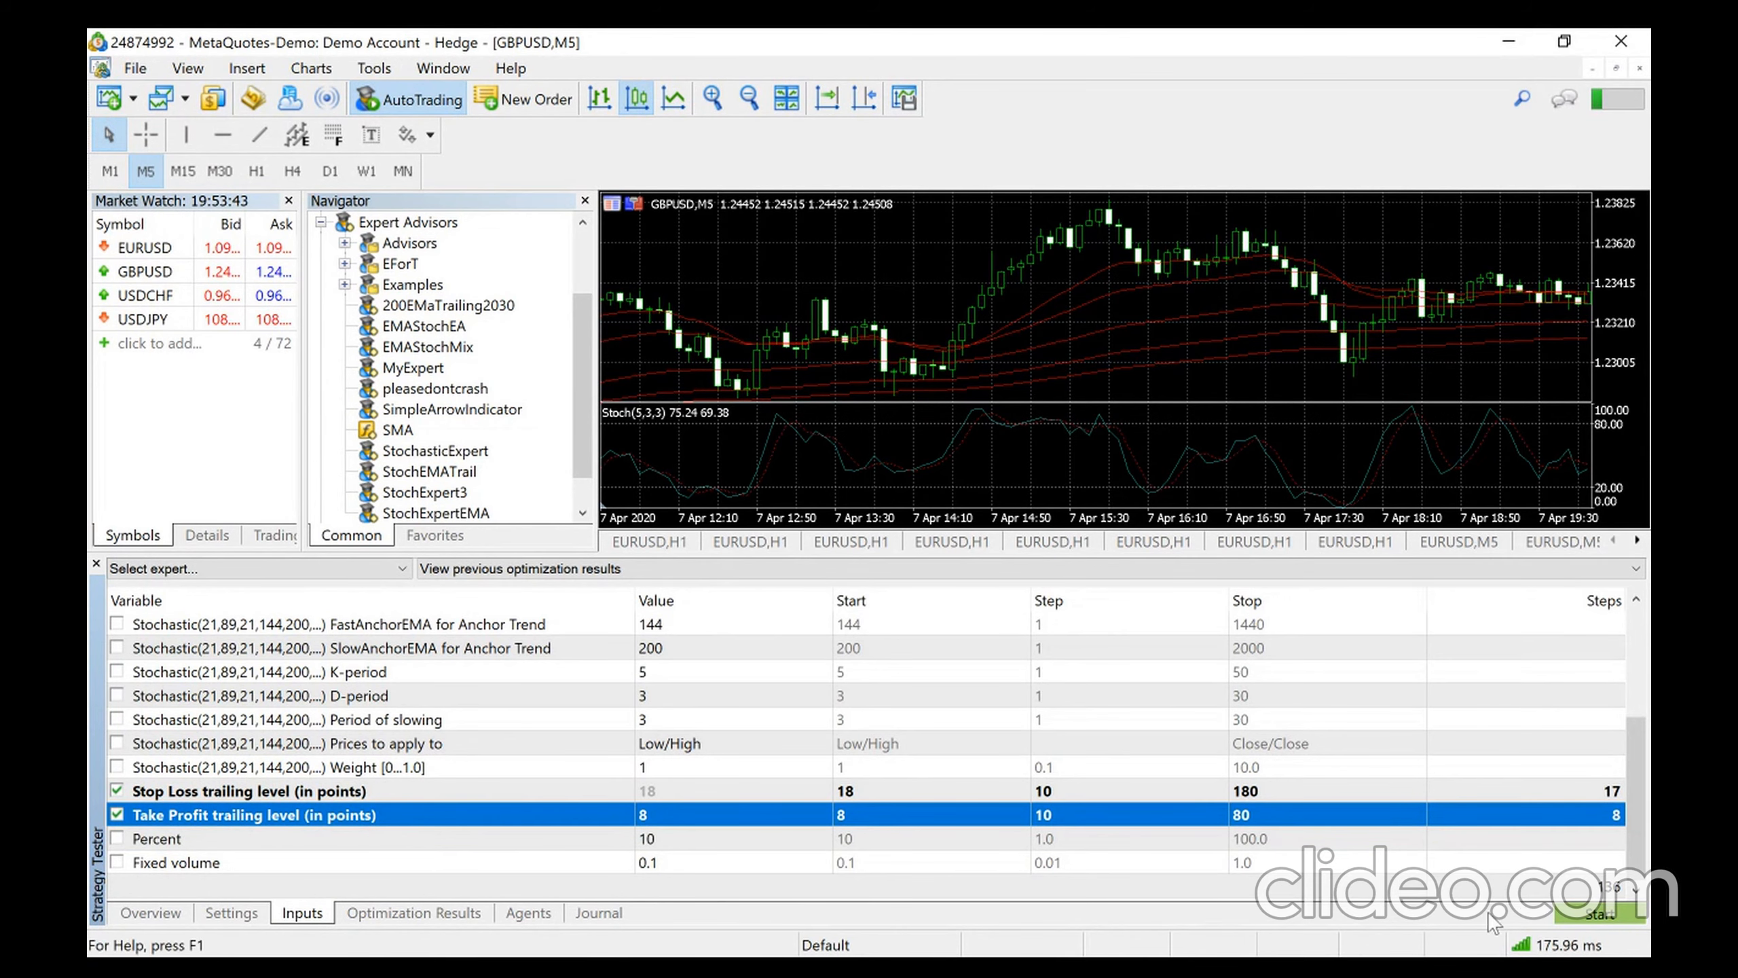
Run the optimization and look through the list of result passes
left_click(1596, 914)
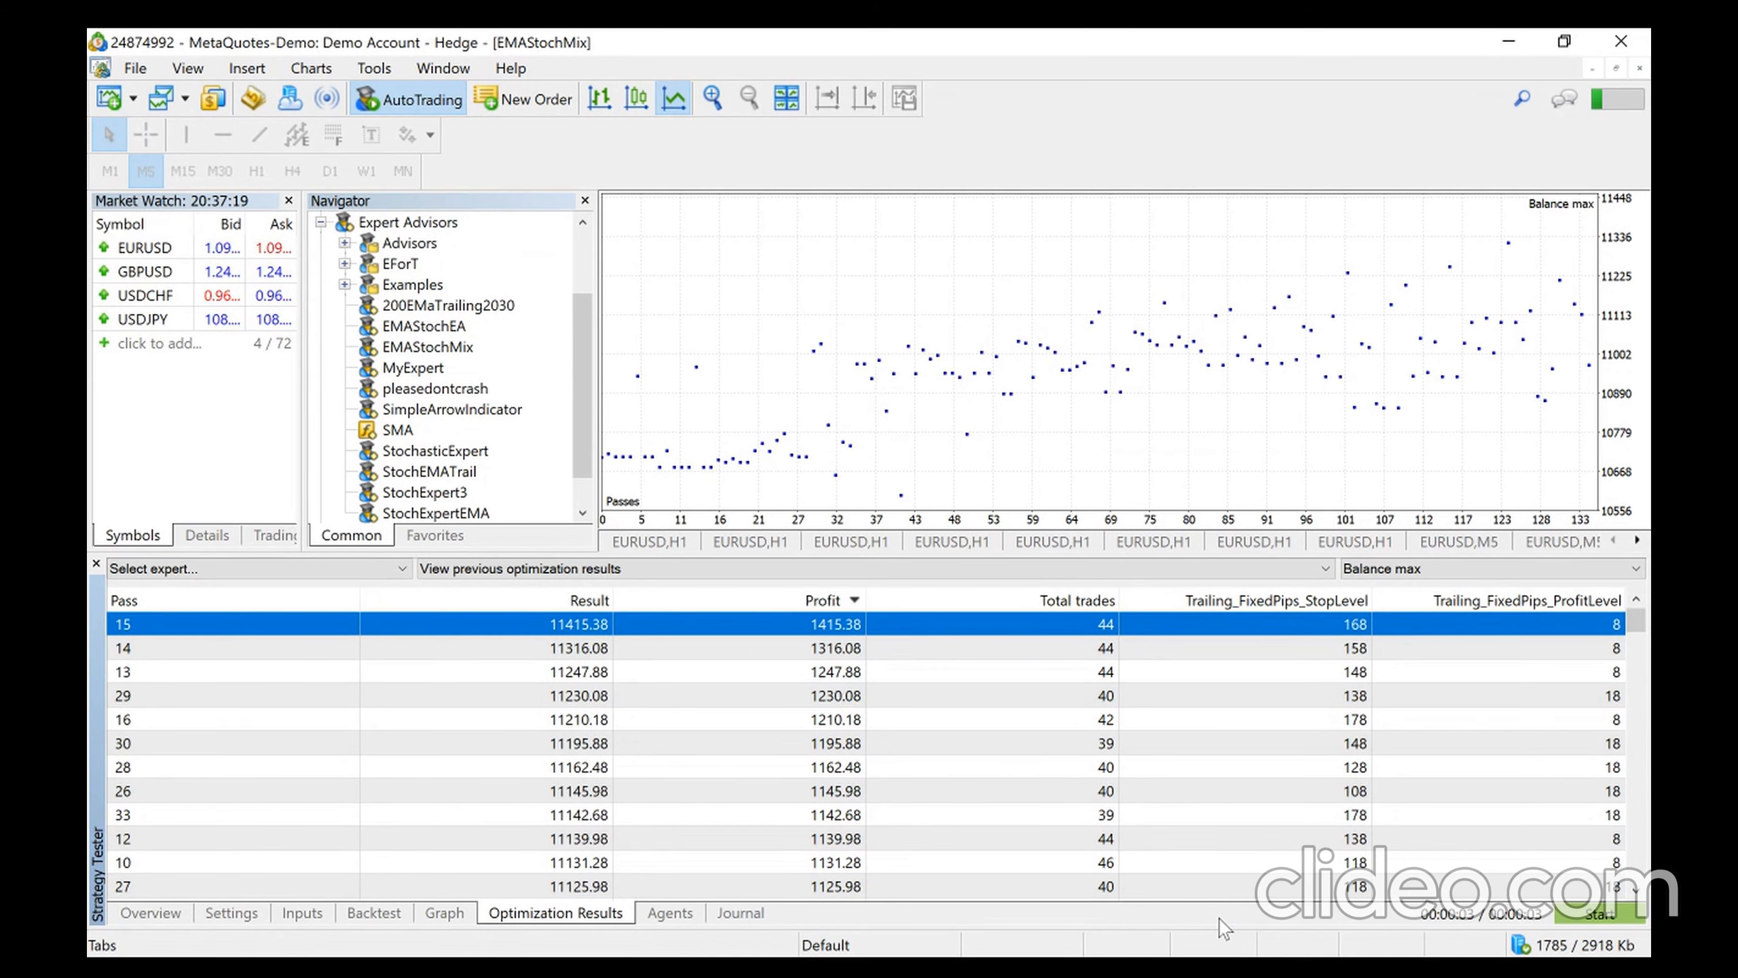
scroll(1304, 701, "down", 12)
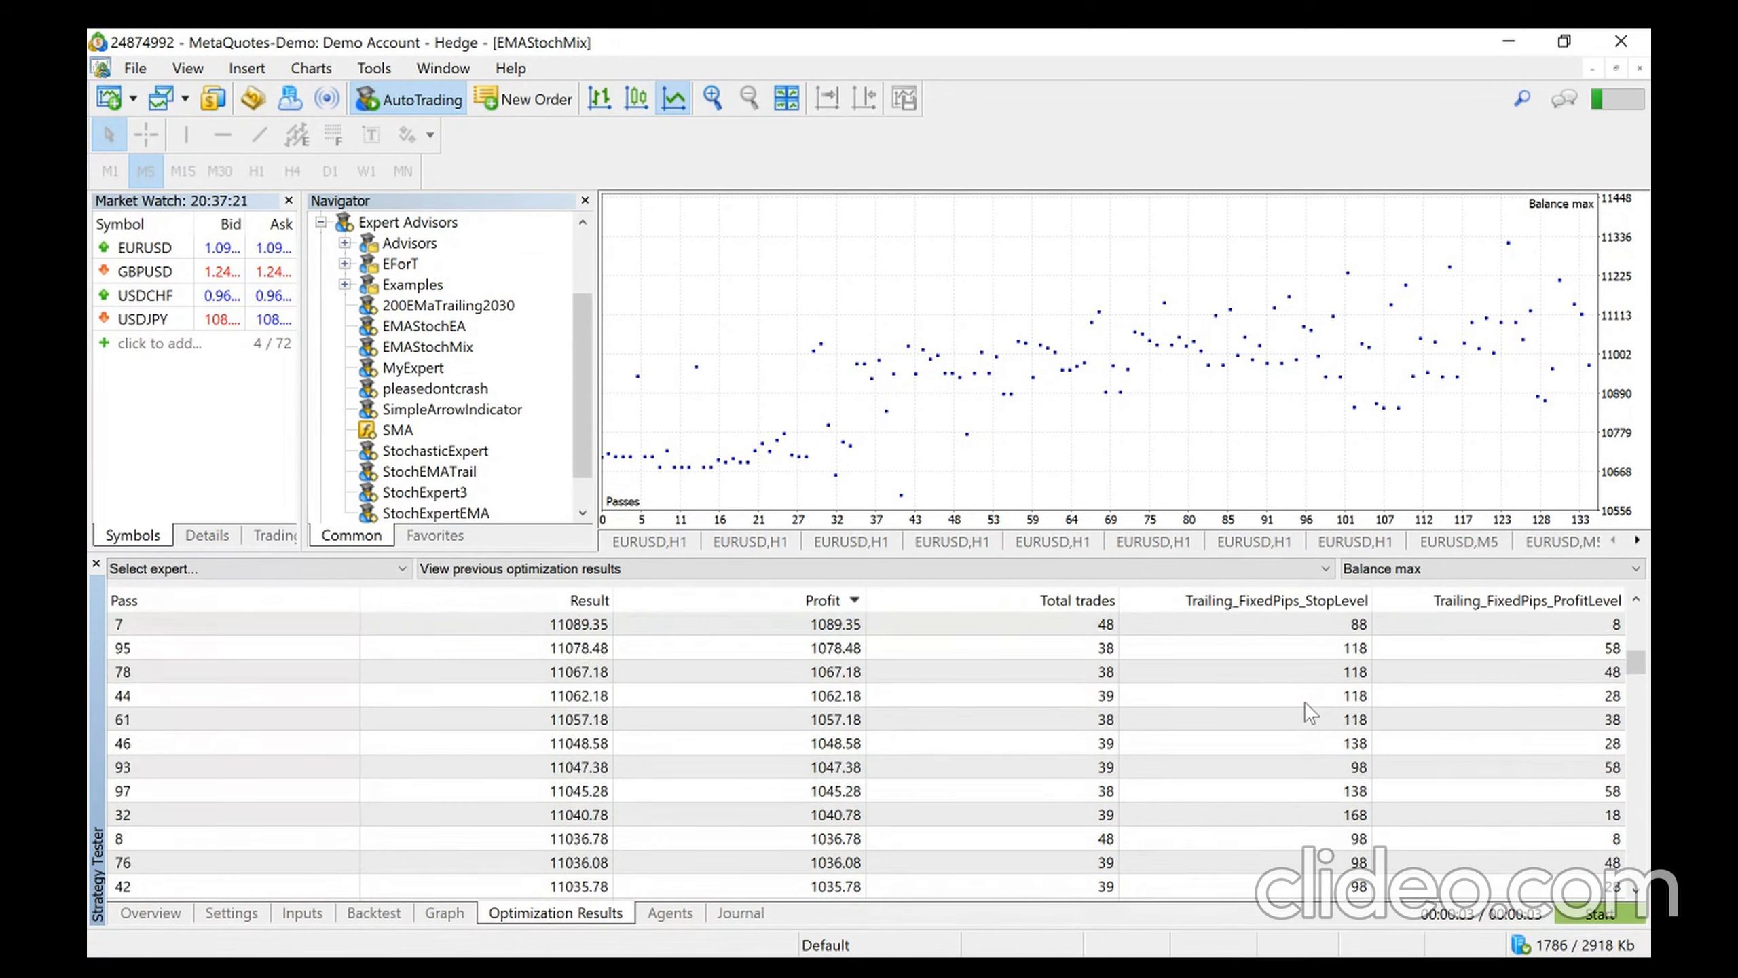
scroll(1310, 713, "down", 20)
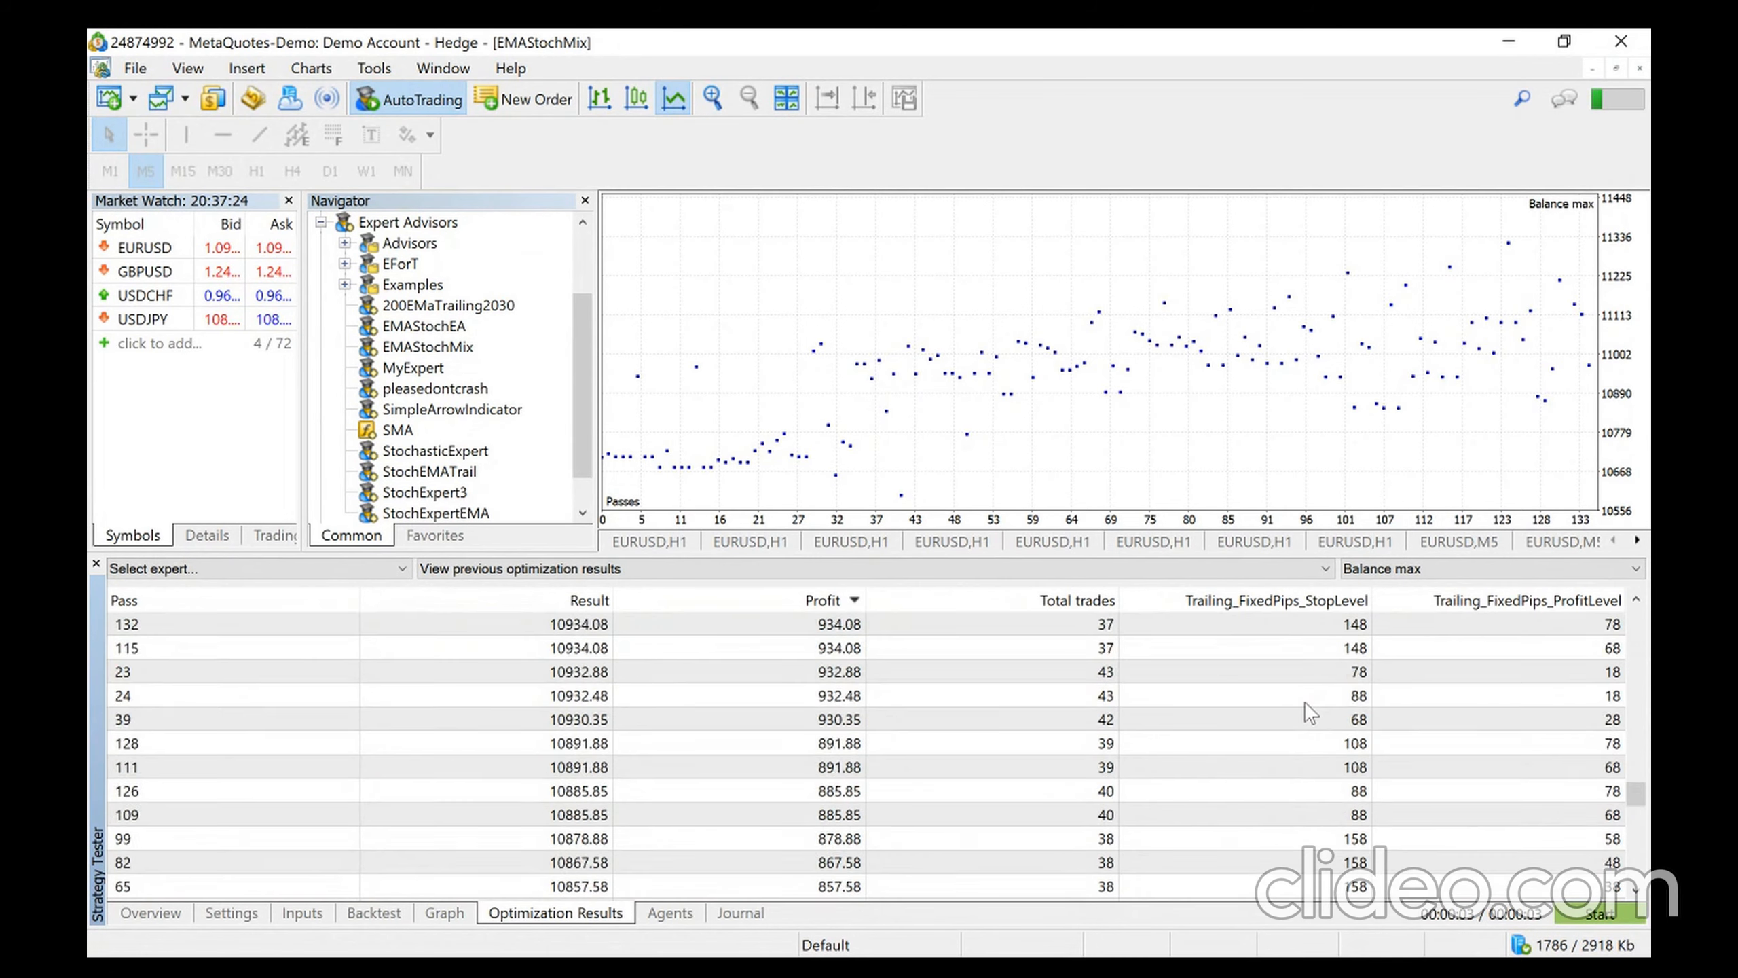
scroll(1310, 712, "up", 20)
scroll(1304, 701, "up", 10)
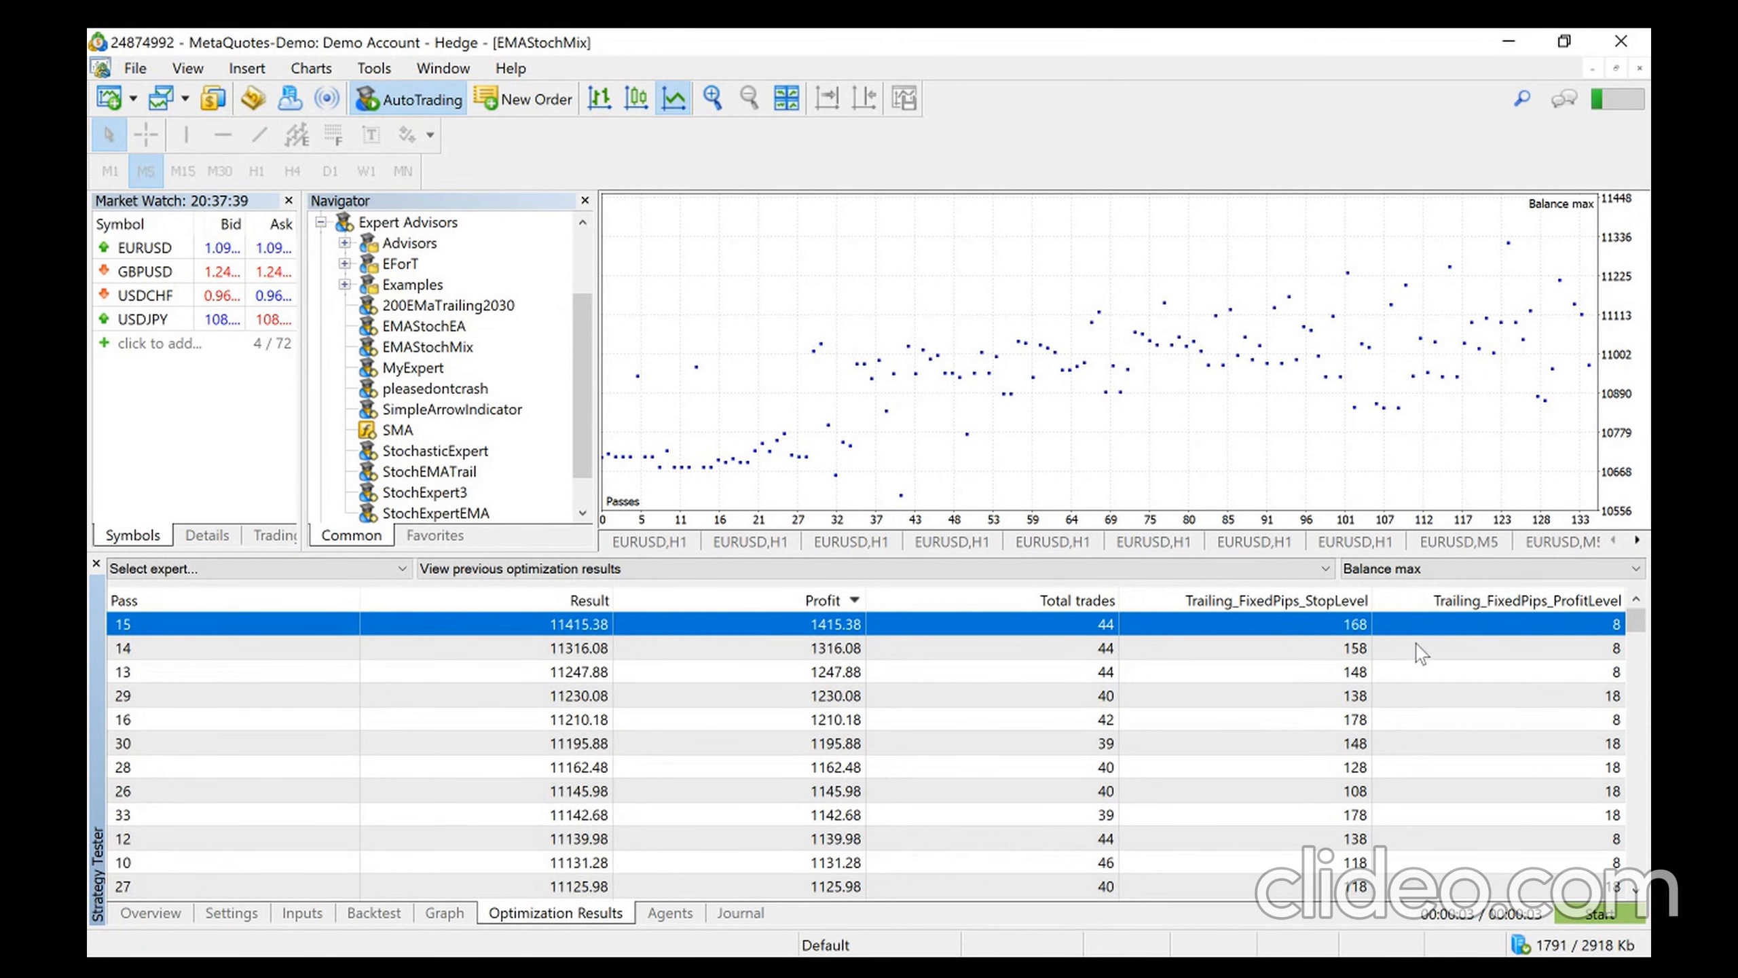
Compare the optimization results under Balance + max Profit Factor and Balance + max Sharpe Ratio, and return to Balance max
left_click(1413, 573)
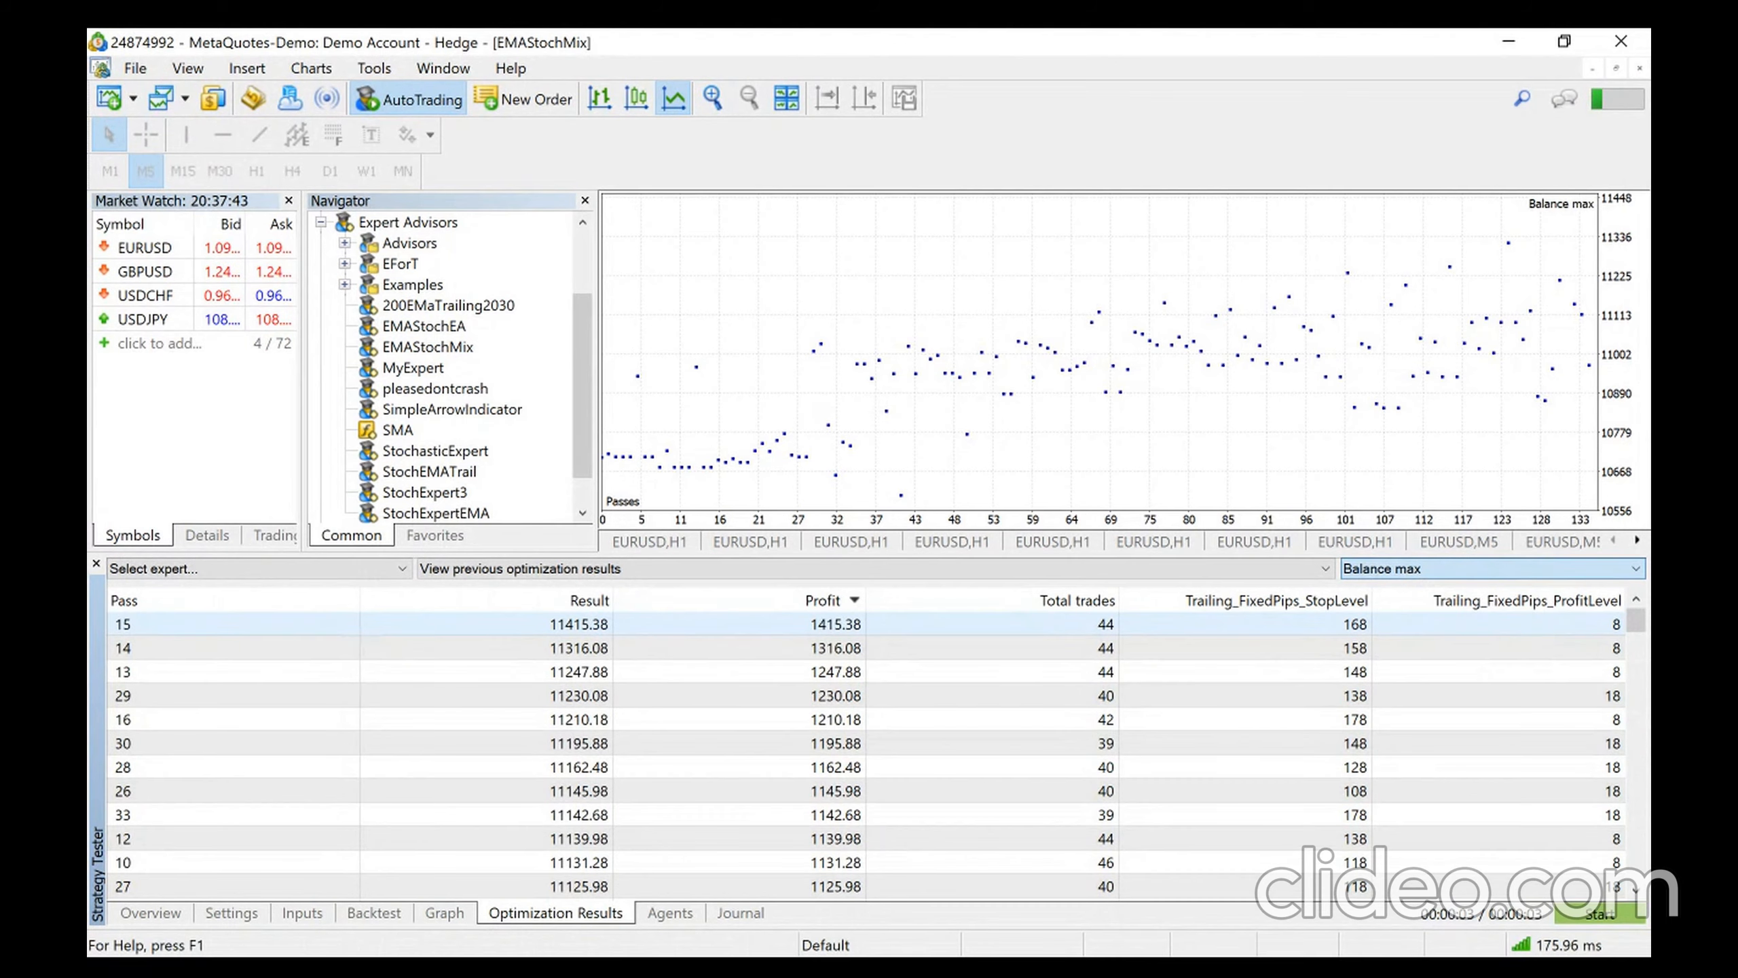
key("Down")
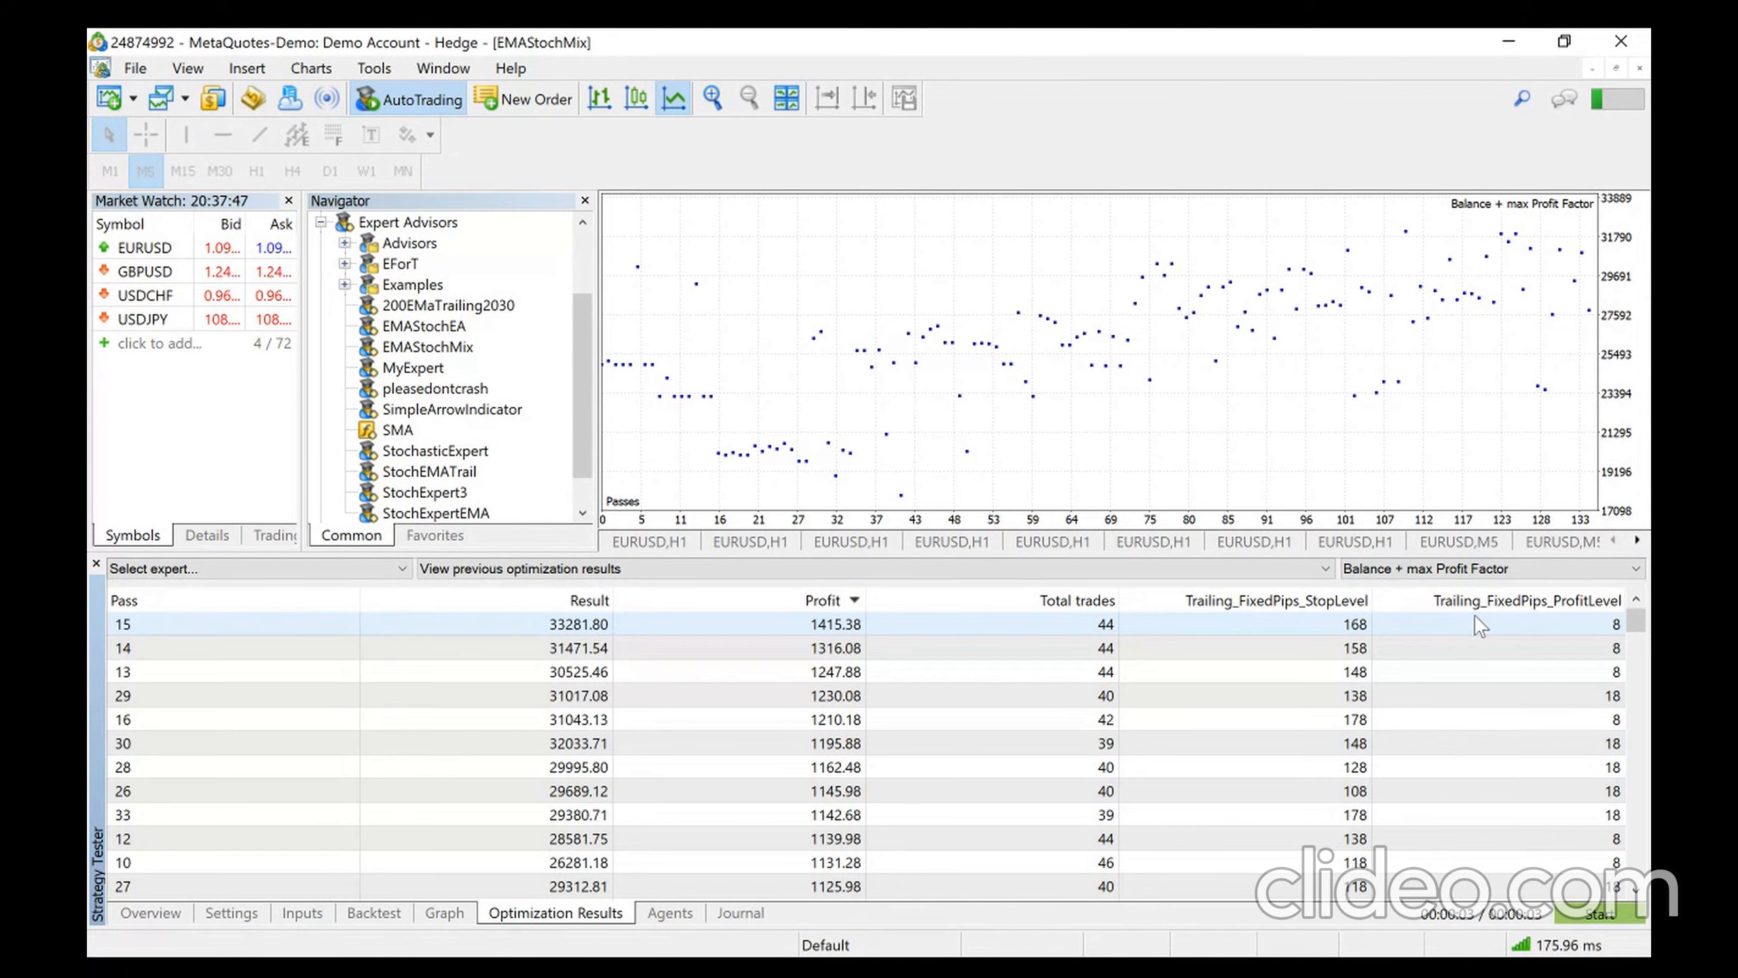
left_click(1440, 569)
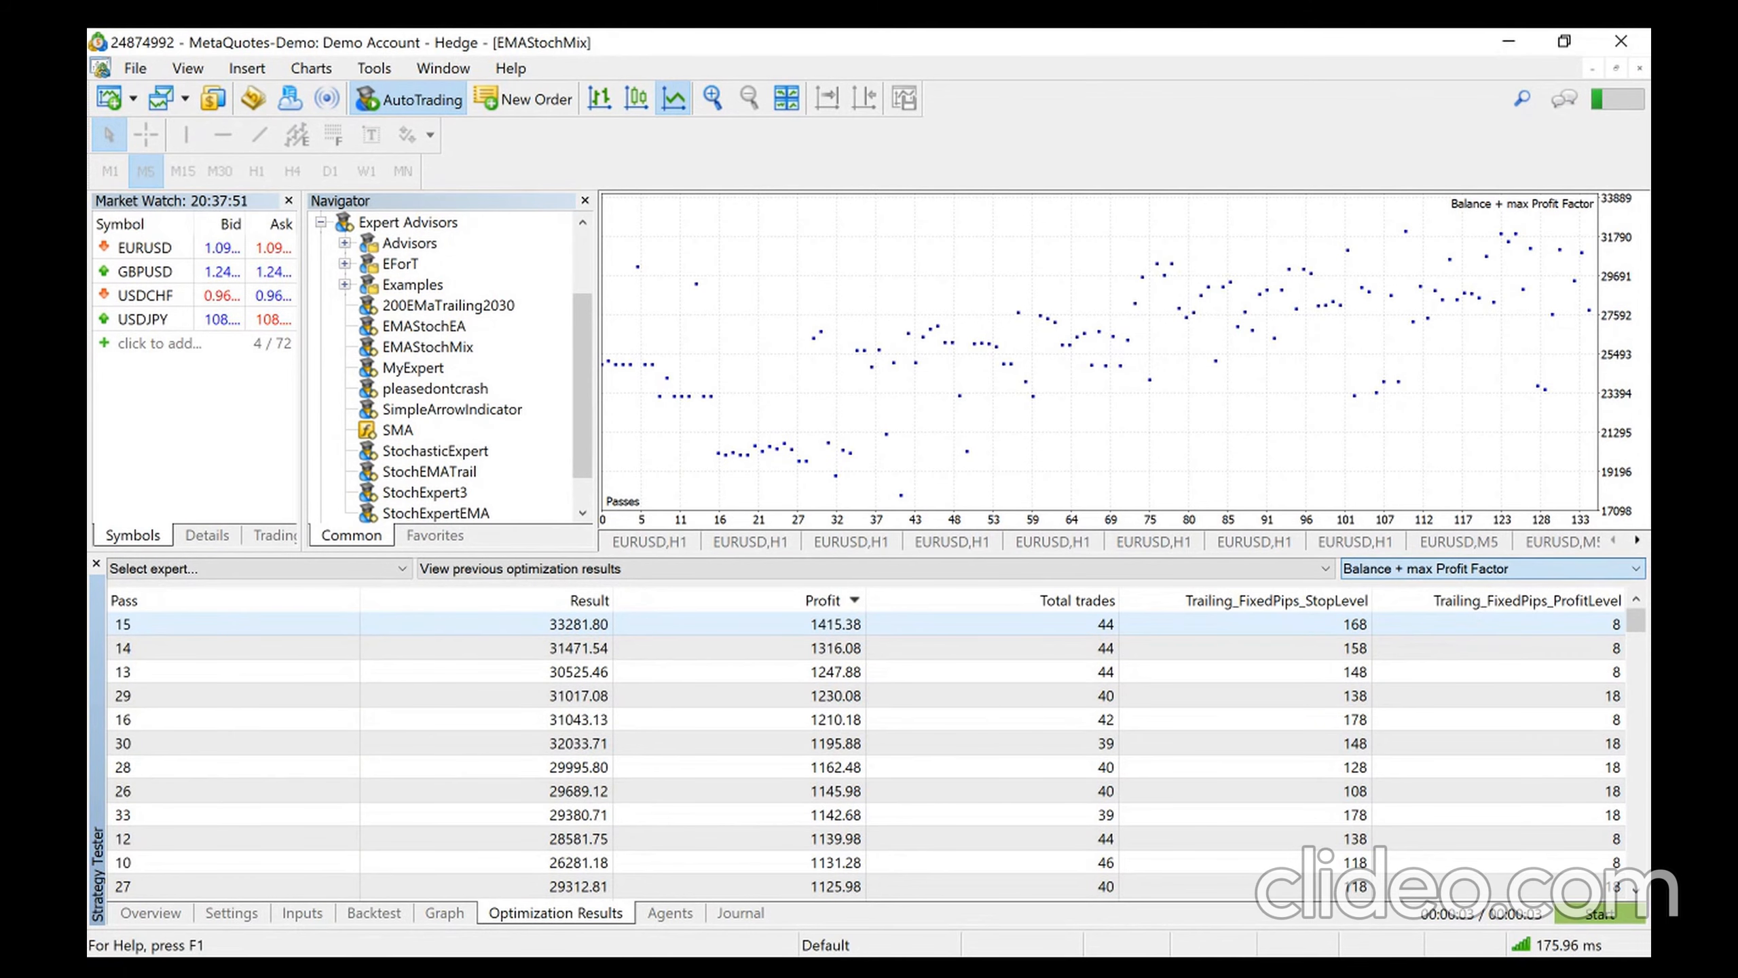
left_click(1484, 683)
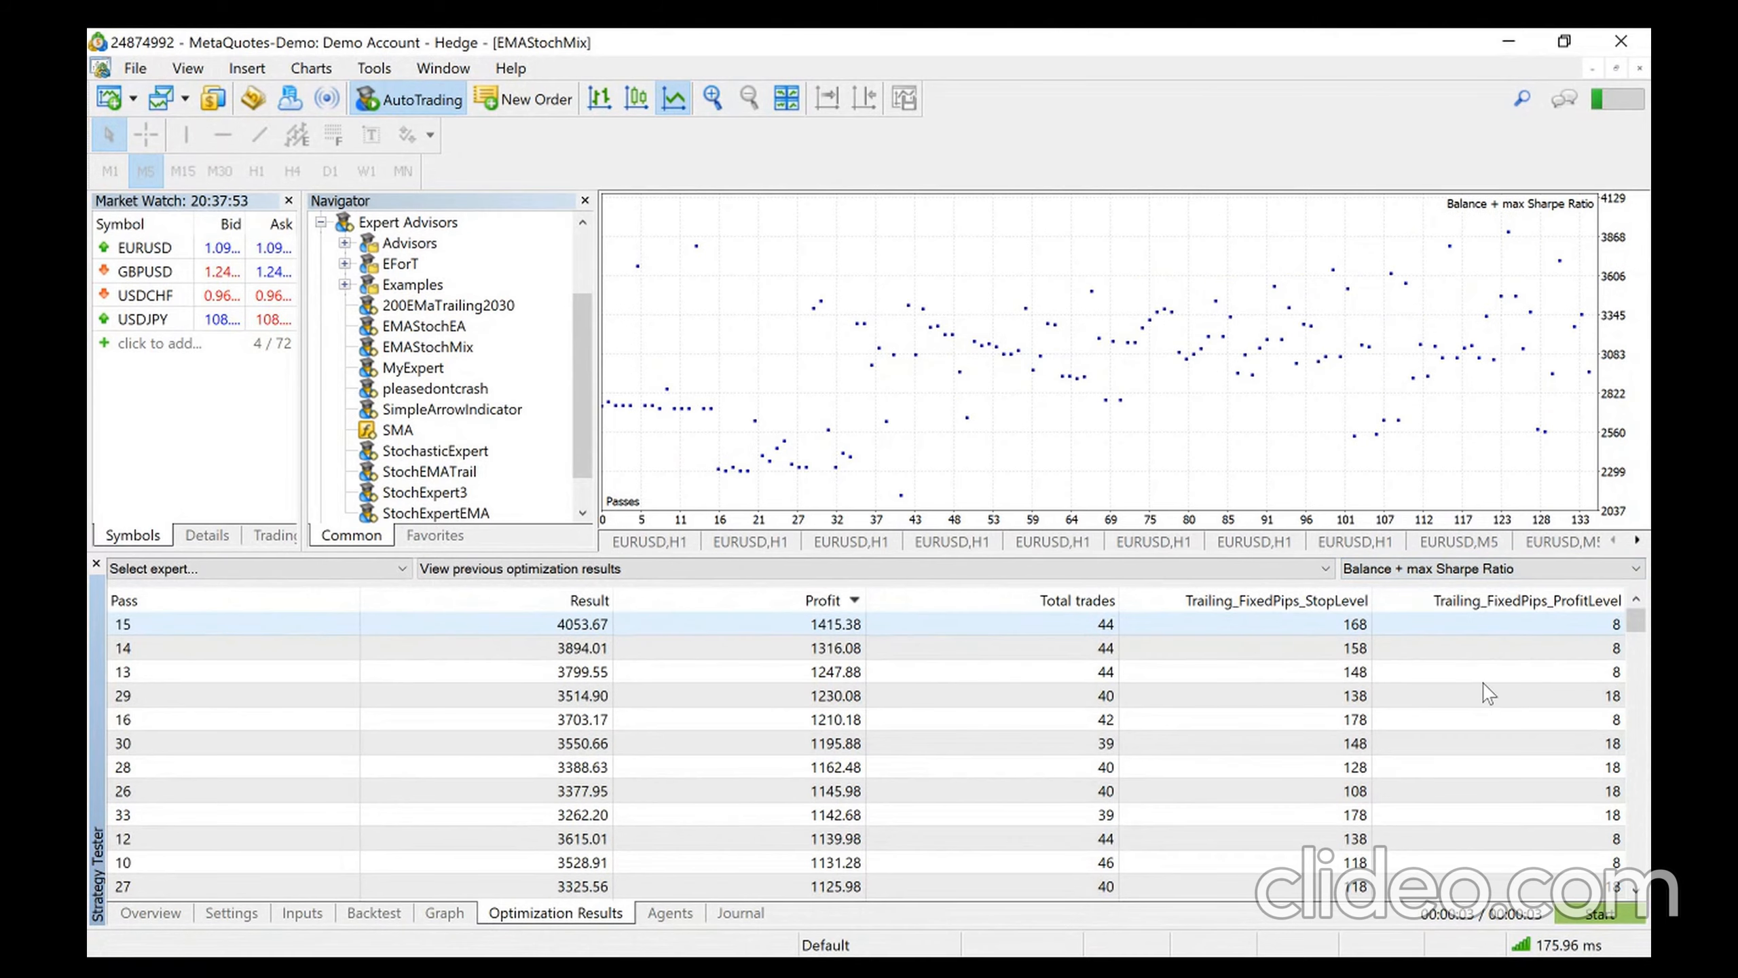
left_click(1452, 573)
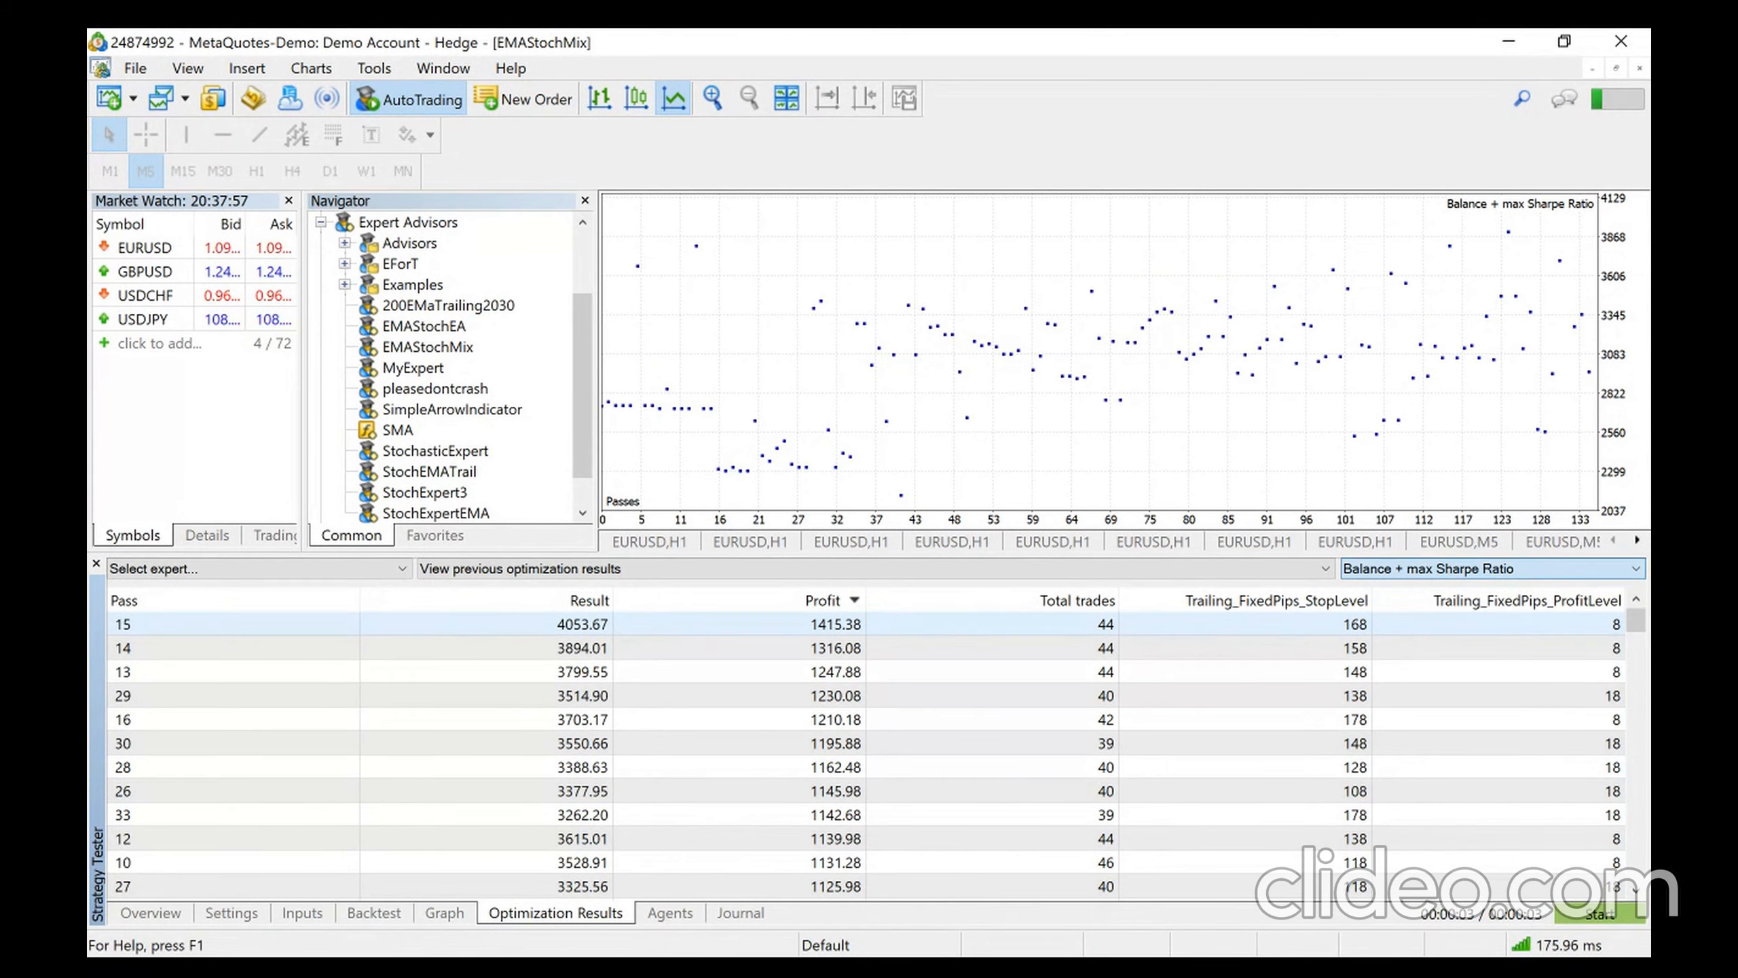
left_click(1450, 593)
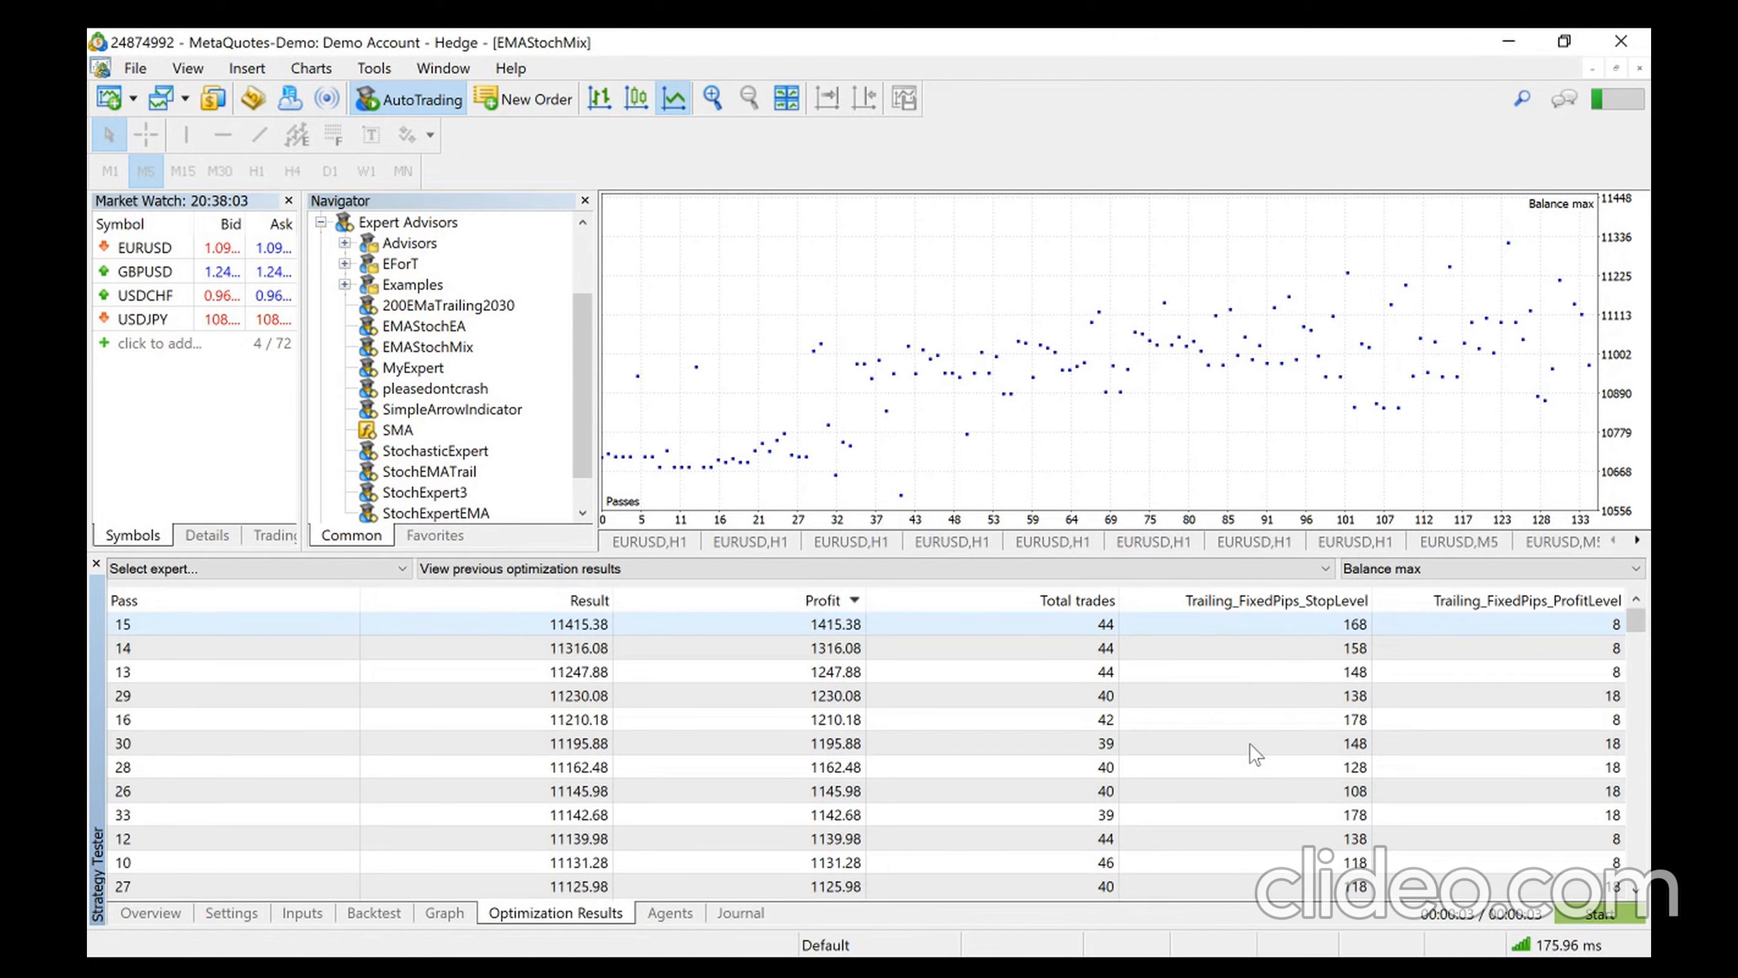
Select pass 15 in the optimization results and open the backtest report
left_click(1023, 624)
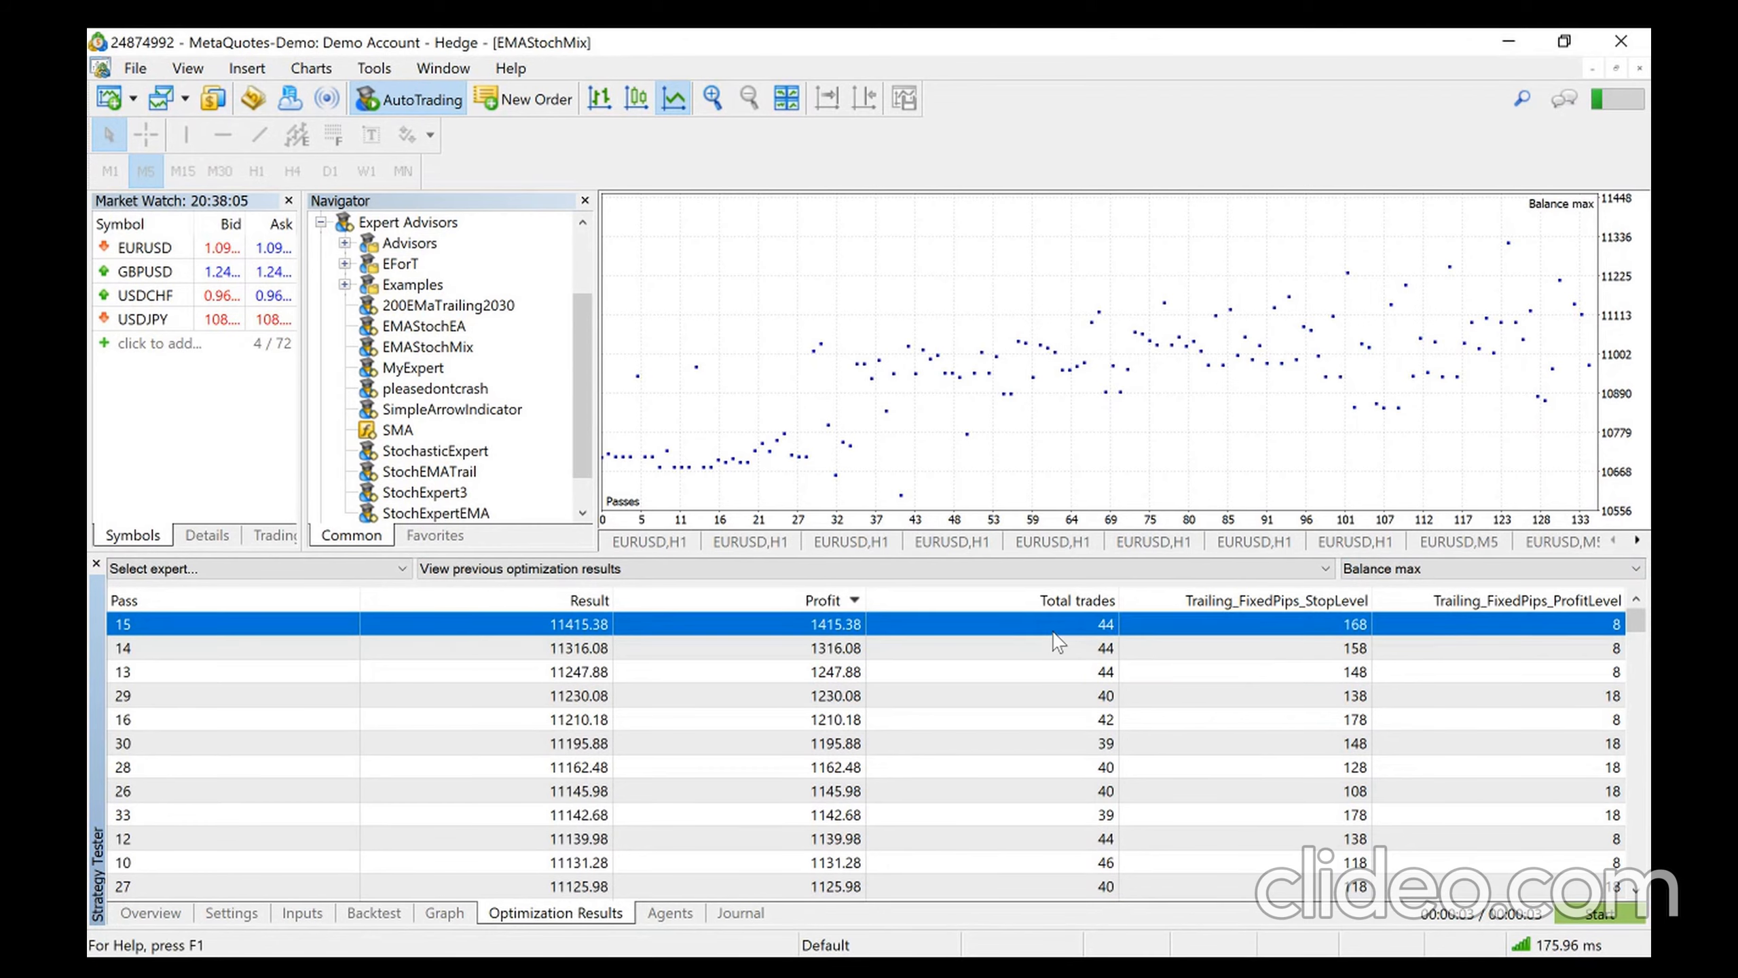
right_click(1017, 619)
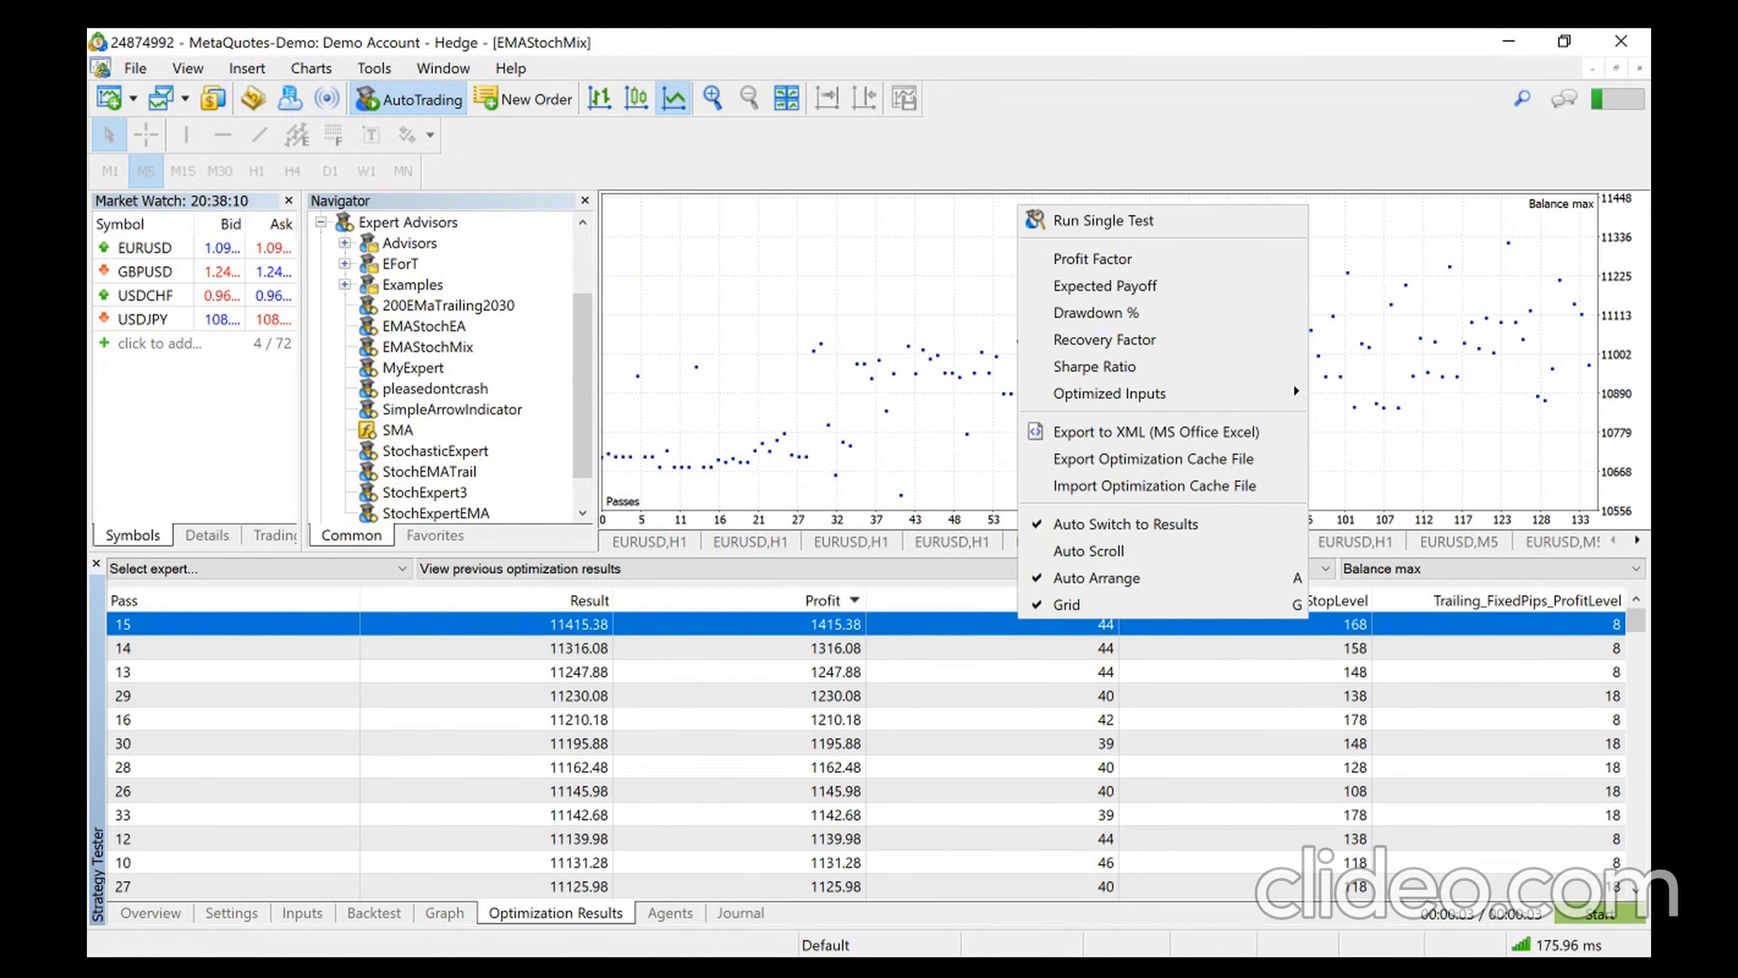
left_click(400, 917)
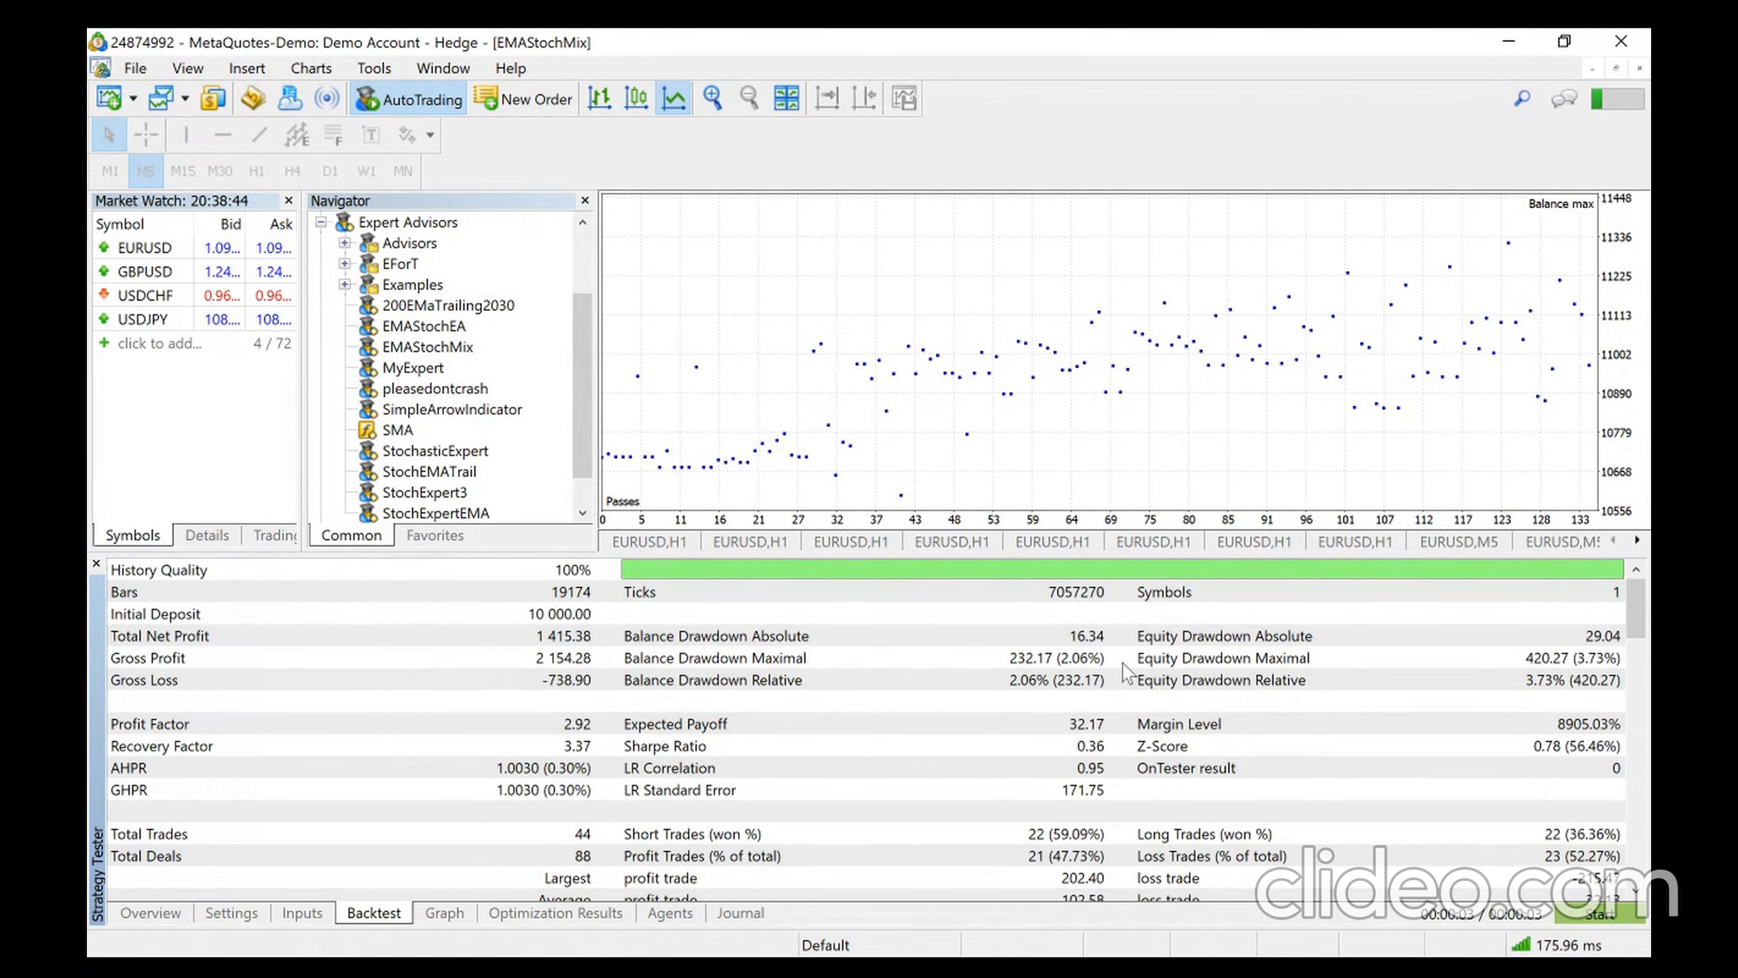
Examine the backtest report's trade statistics, entry and profit charts by hour, weekday and month, correlations and position holding times
scroll(1121, 663, "down", 3)
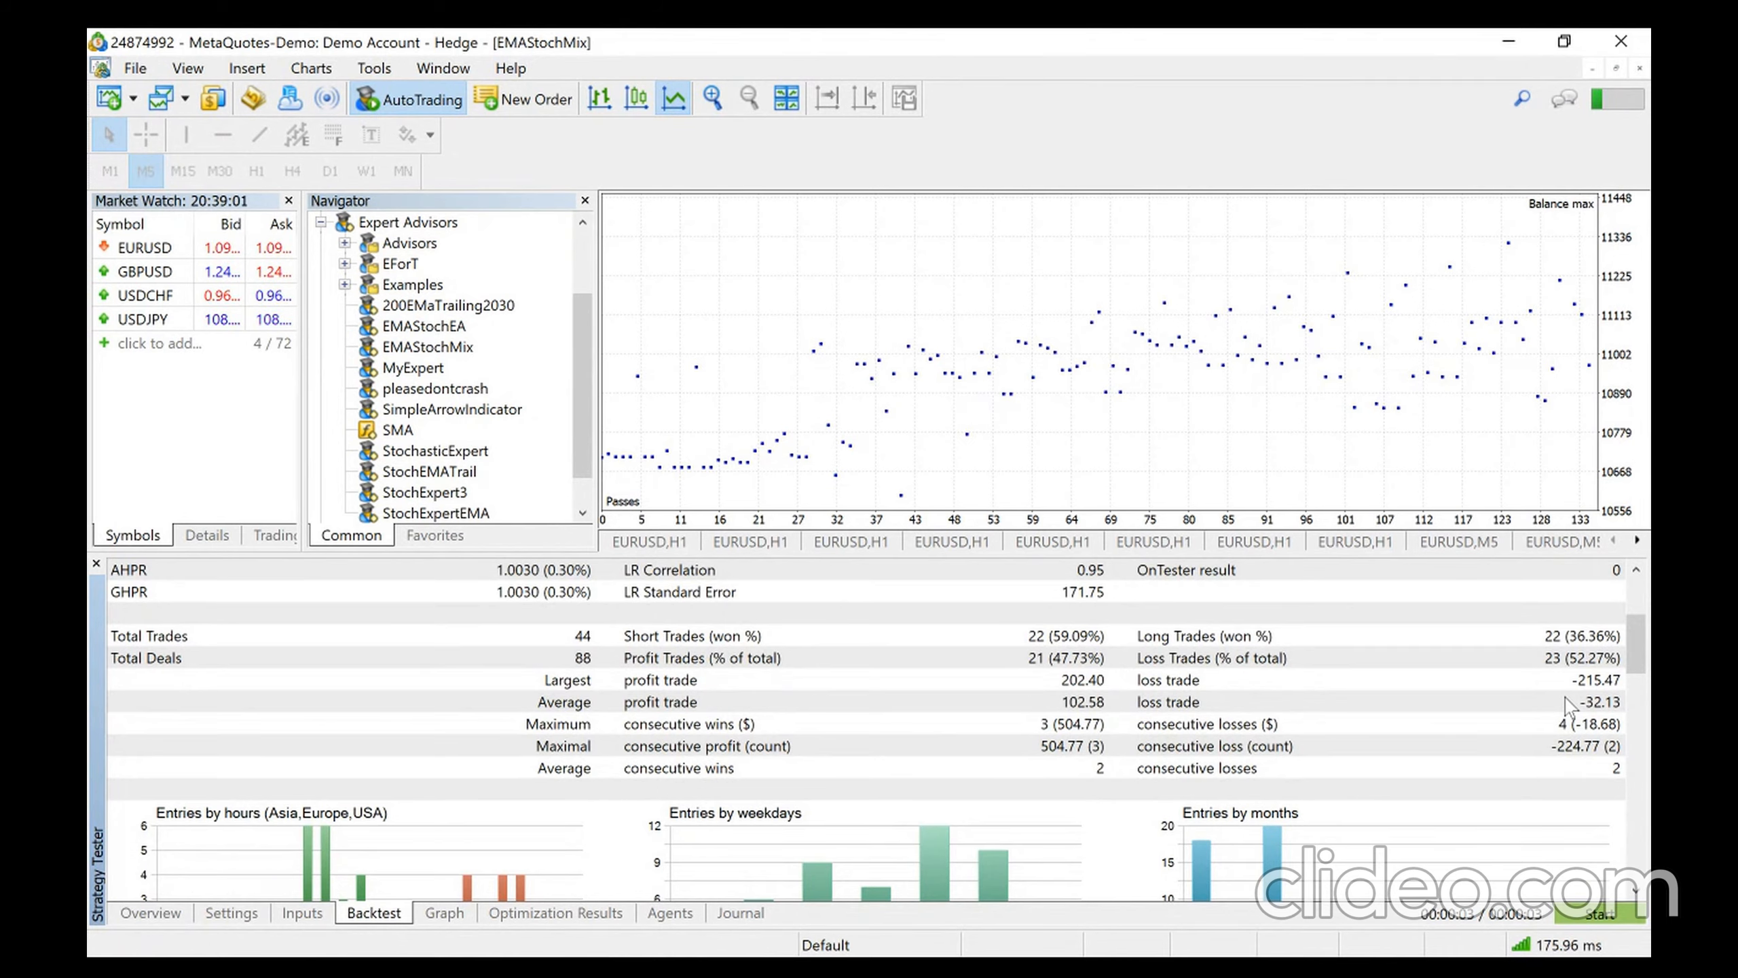
scroll(1565, 699, "down", 1)
scroll(1564, 698, "down", 2)
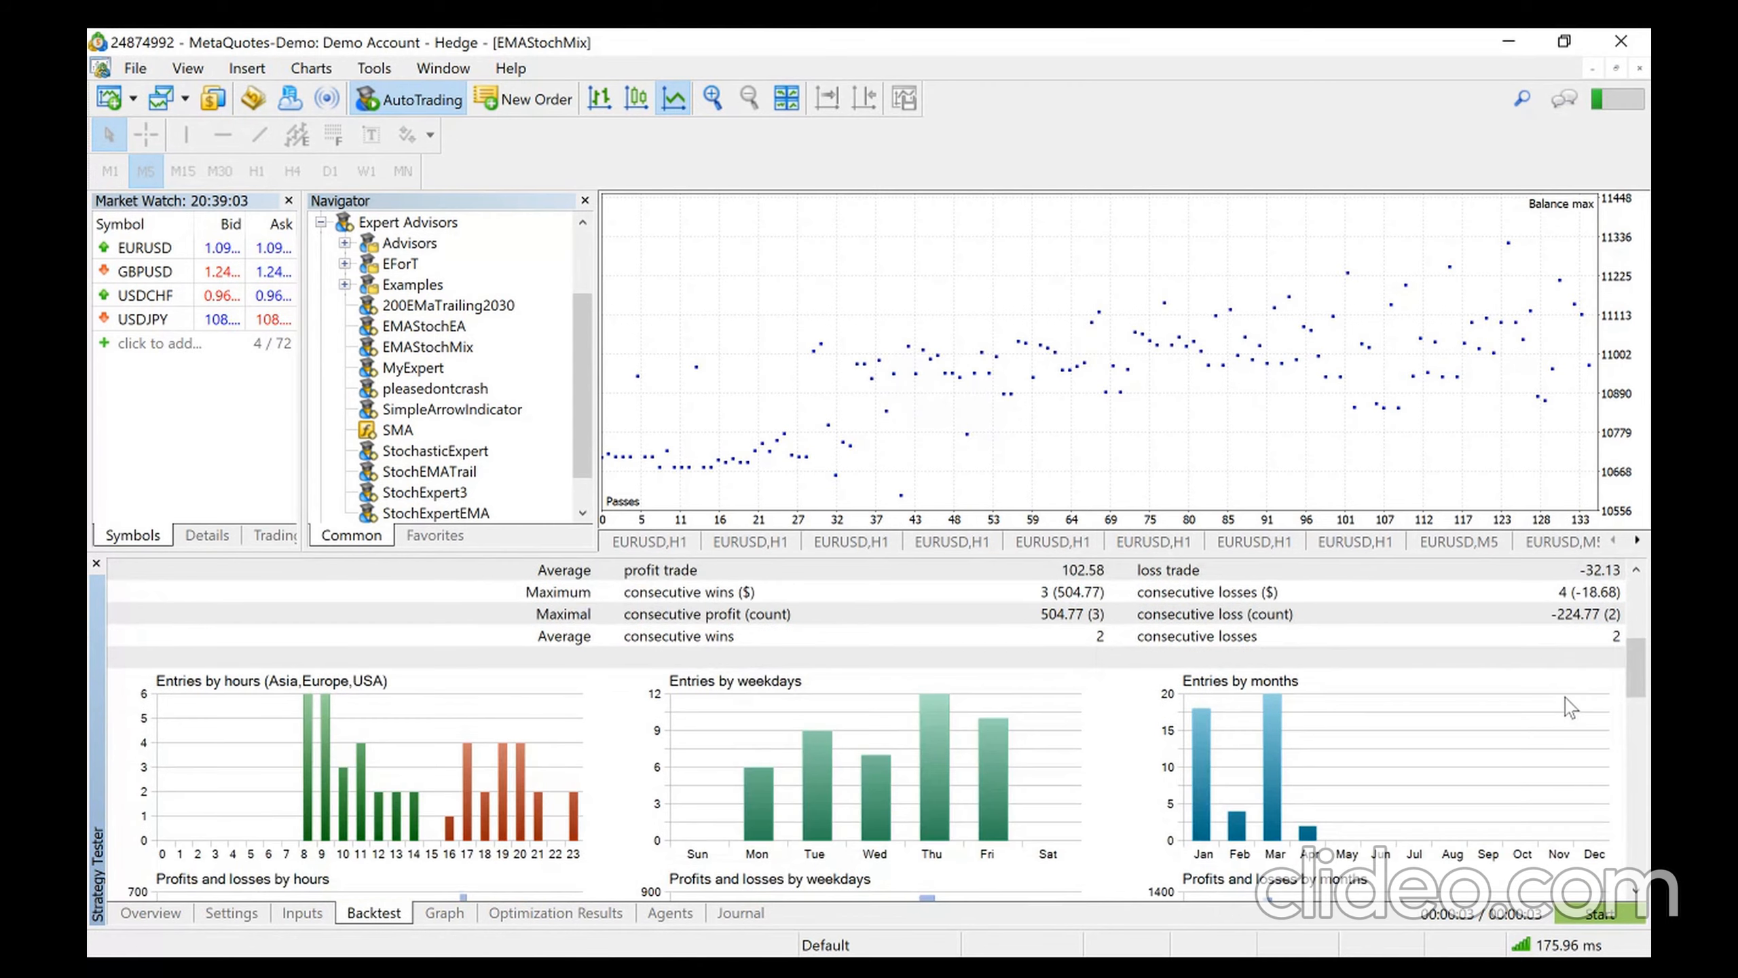
scroll(1564, 699, "down", 1)
scroll(1564, 699, "up", 1)
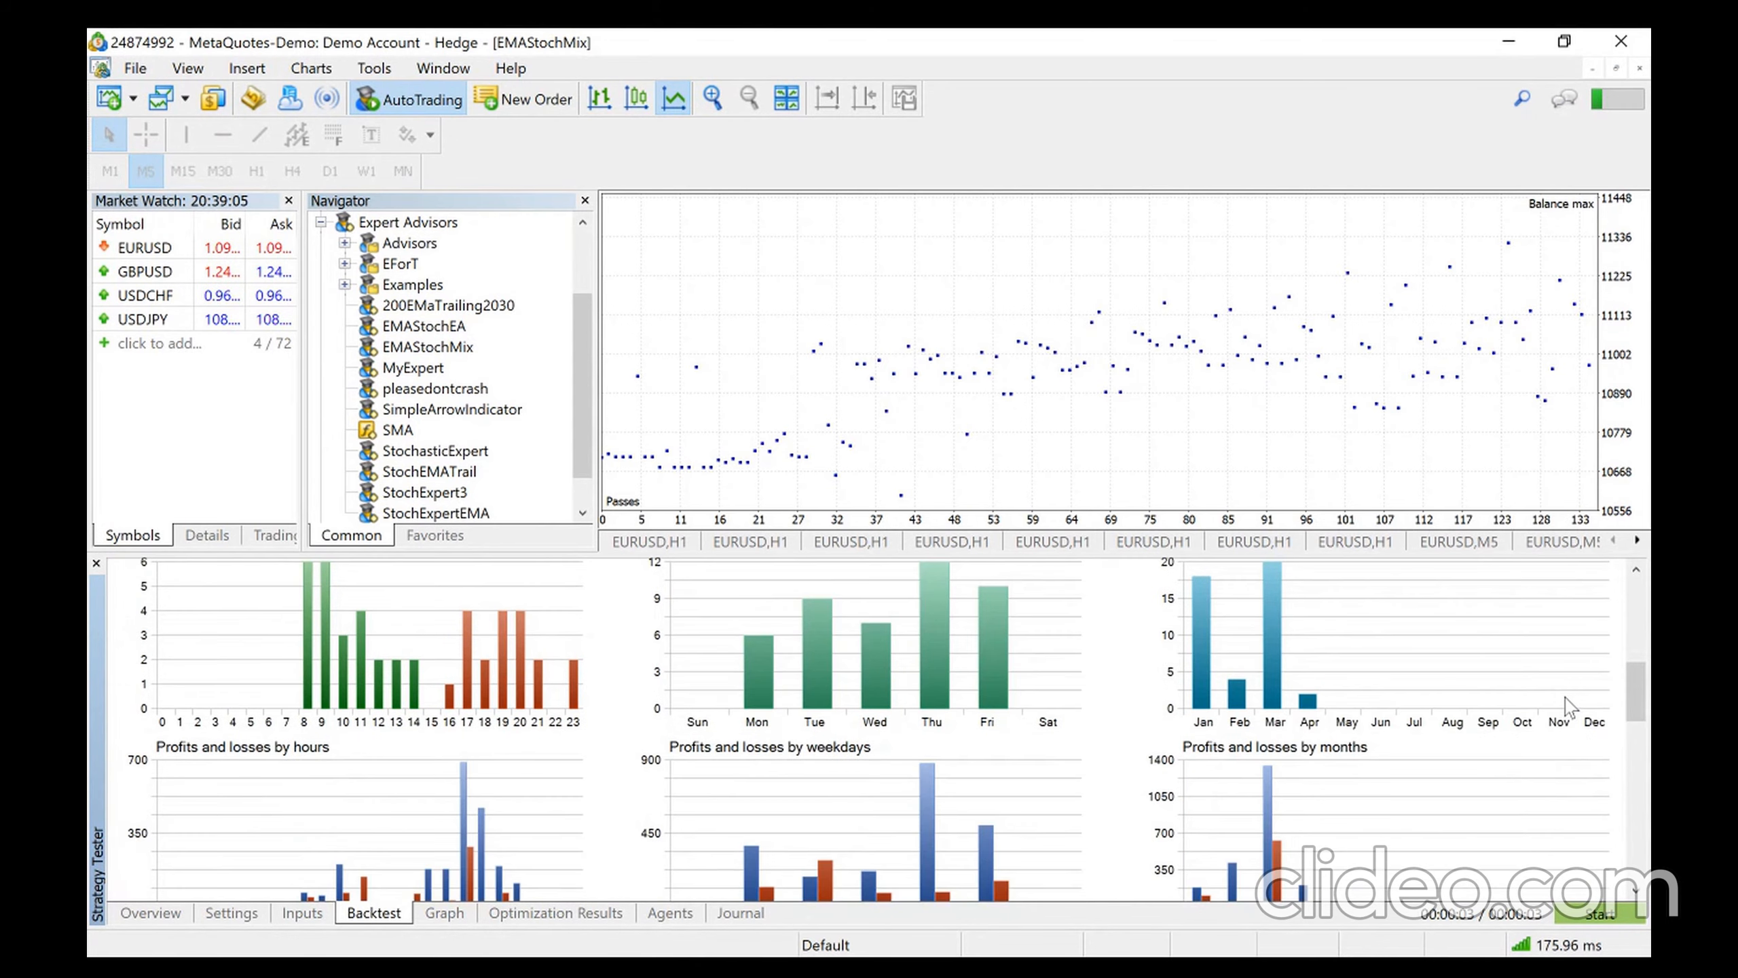
scroll(1564, 699, "down", 1)
scroll(1565, 698, "down", 1)
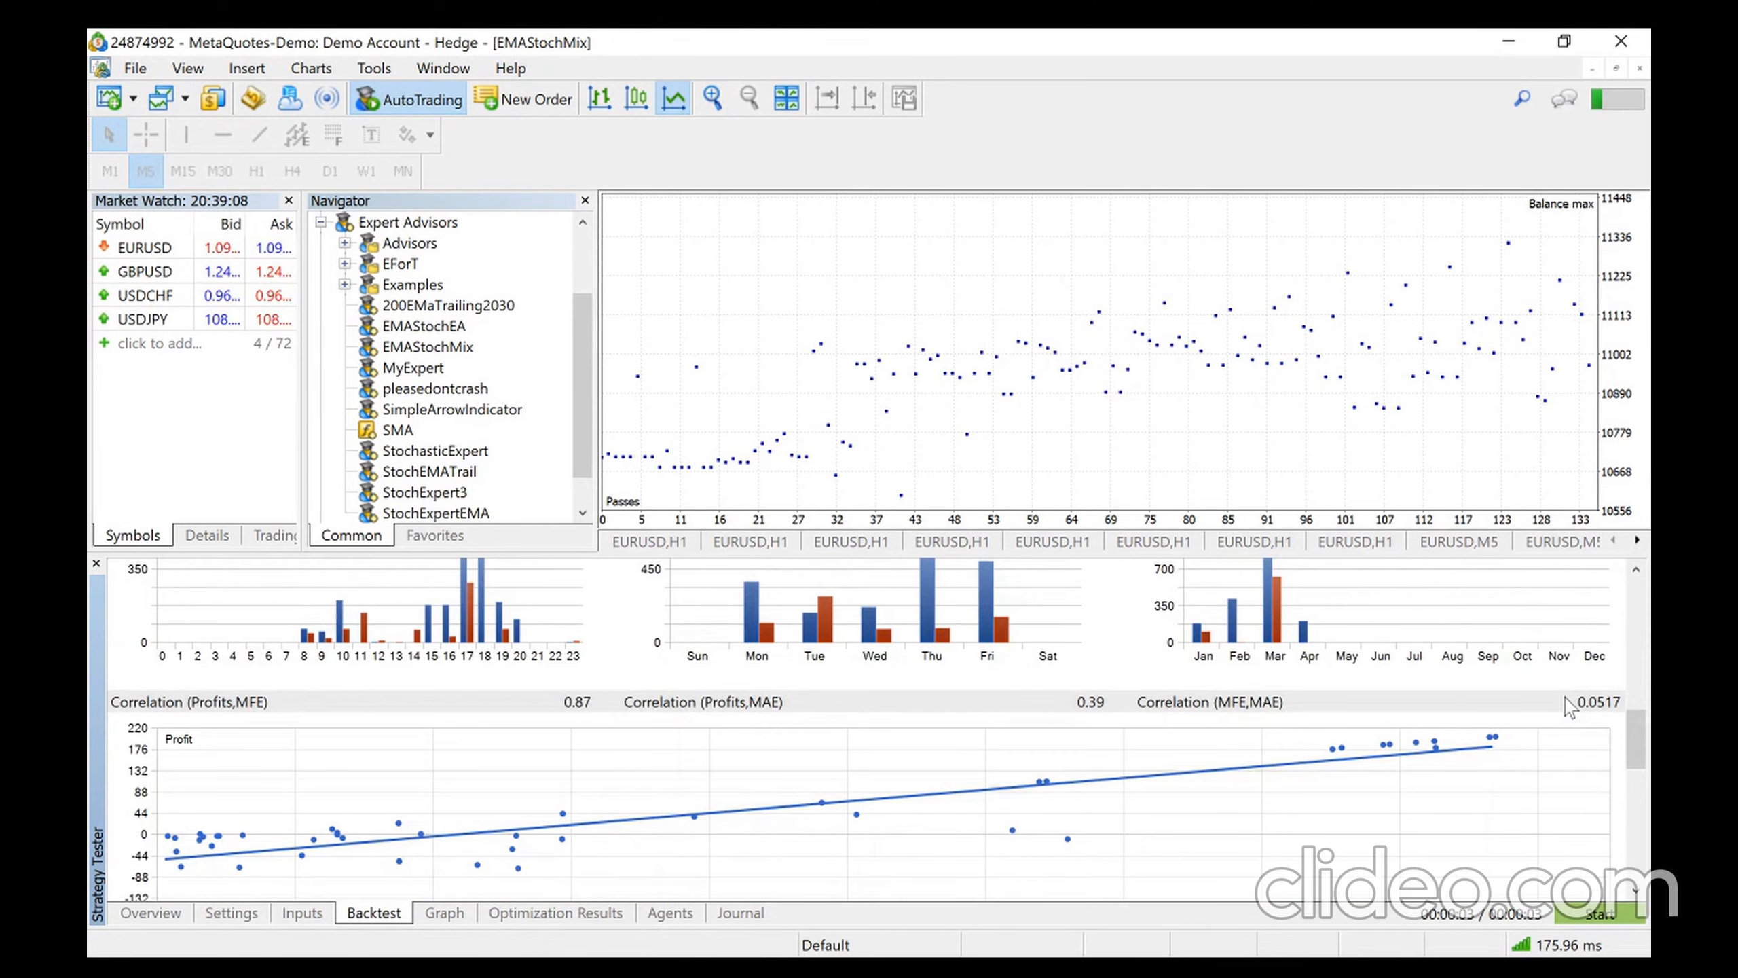
scroll(1564, 699, "down", 1)
scroll(1564, 699, "down", 2)
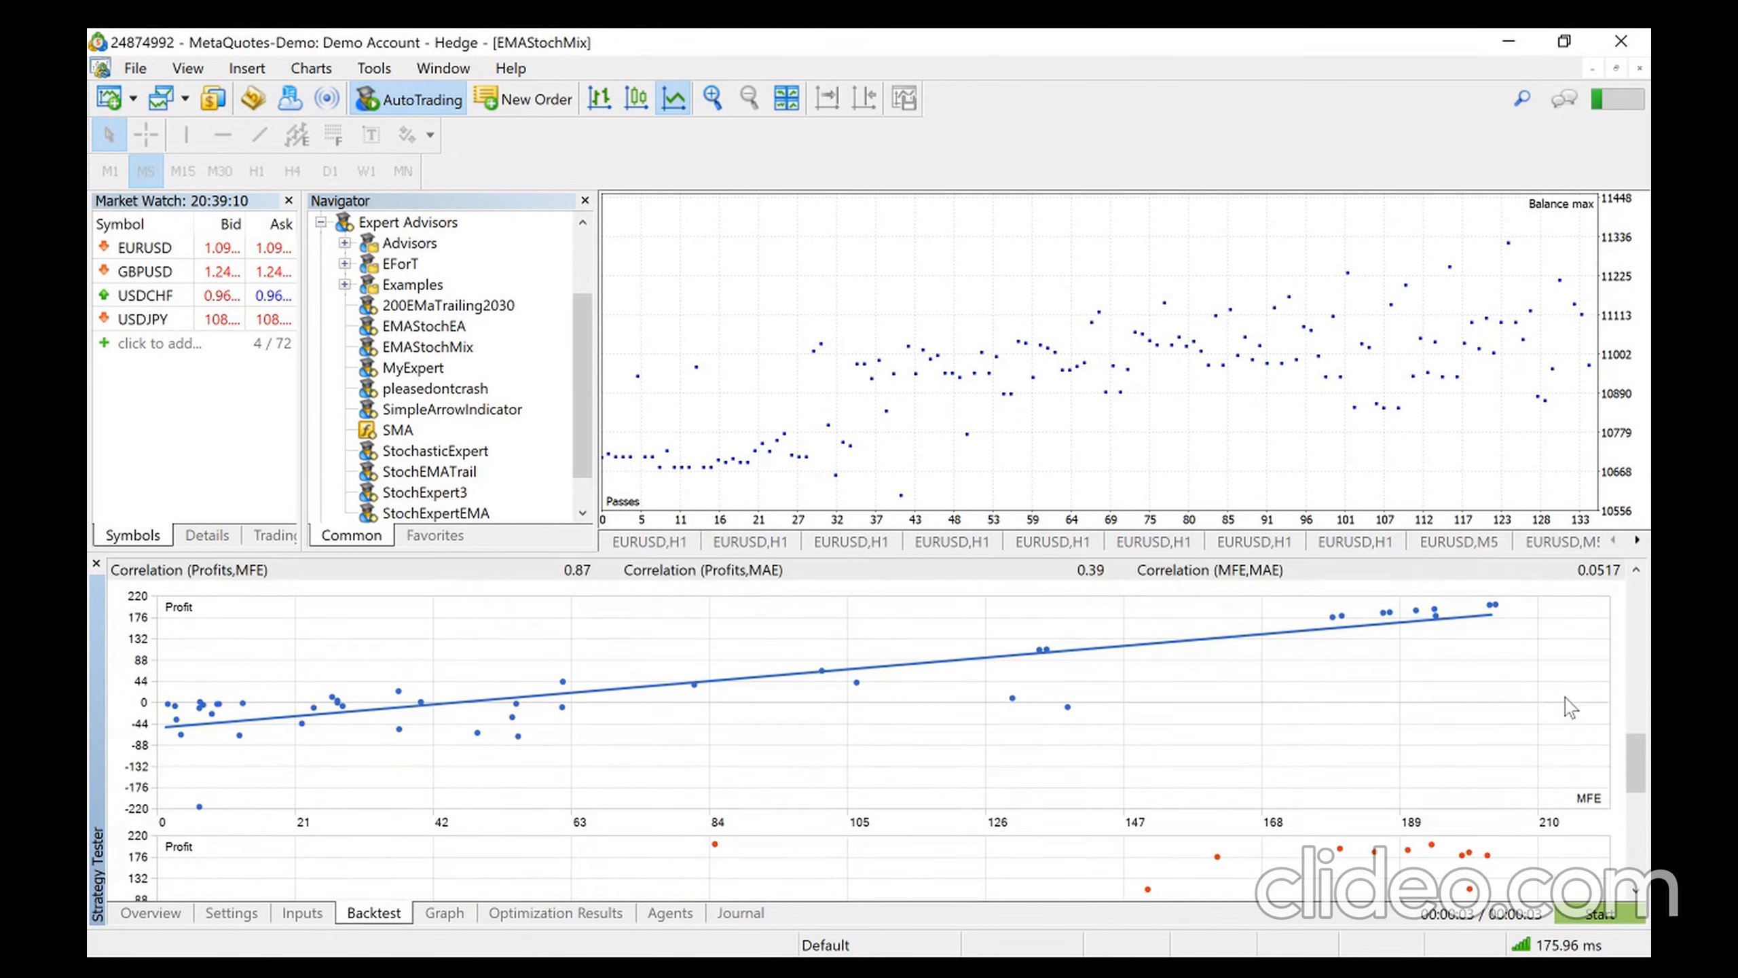
scroll(1565, 699, "down", 4)
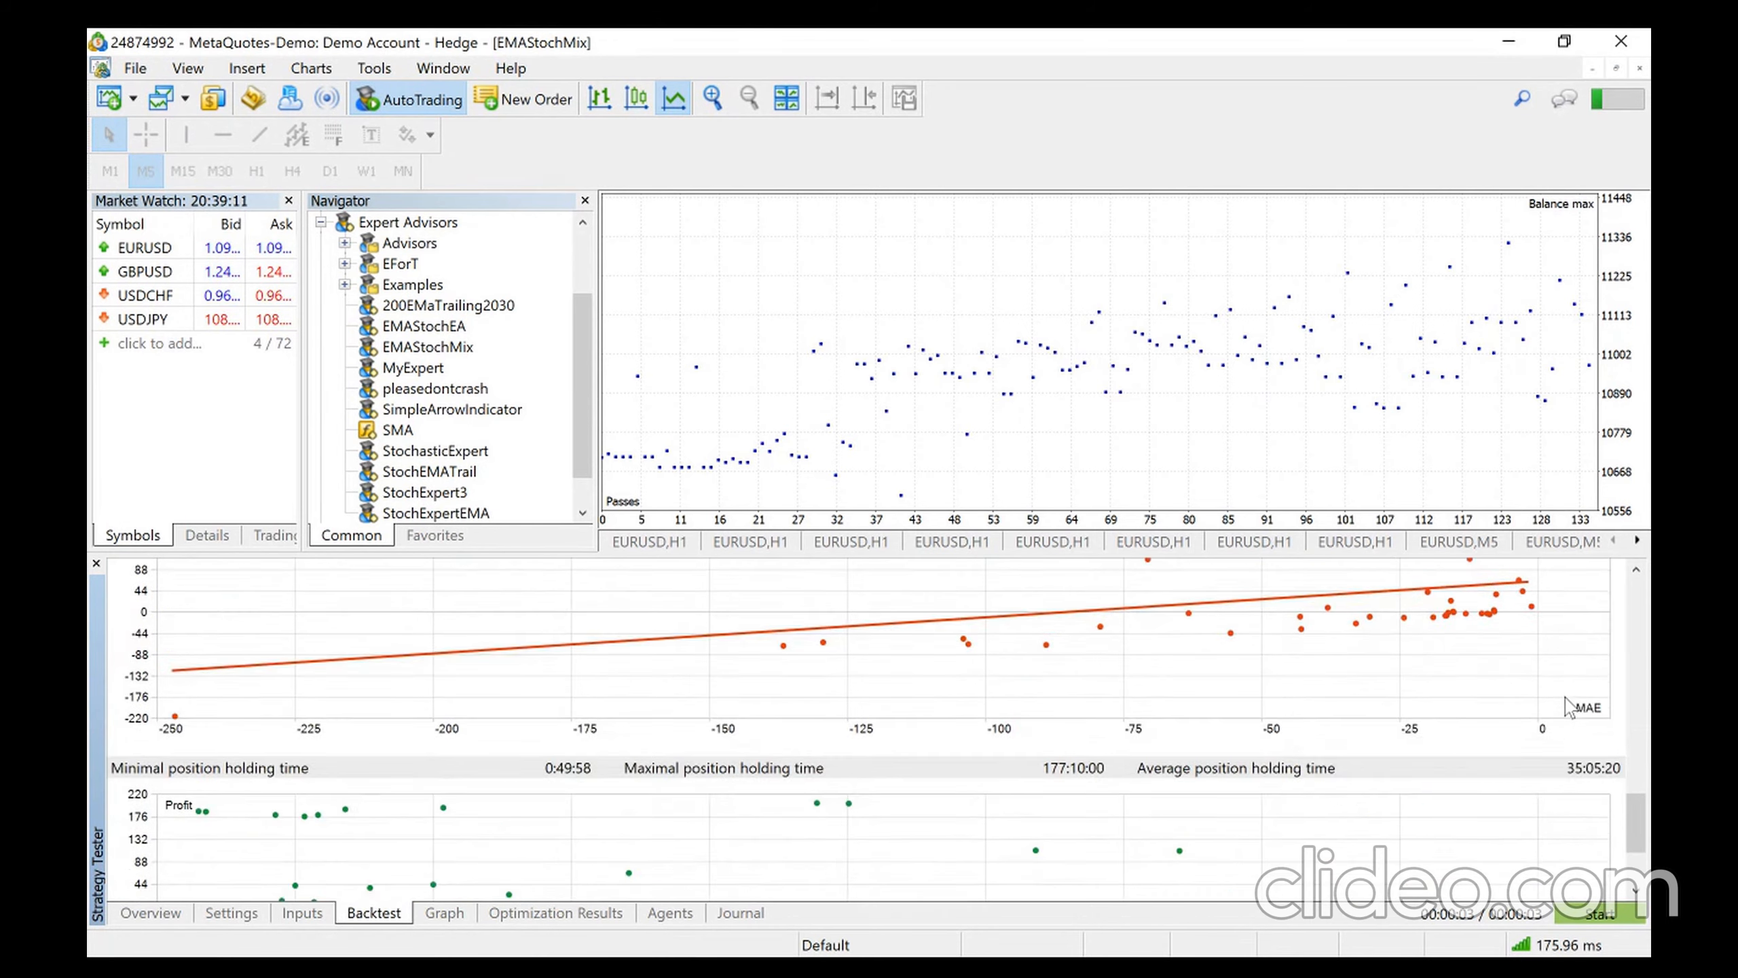
scroll(1564, 699, "down", 2)
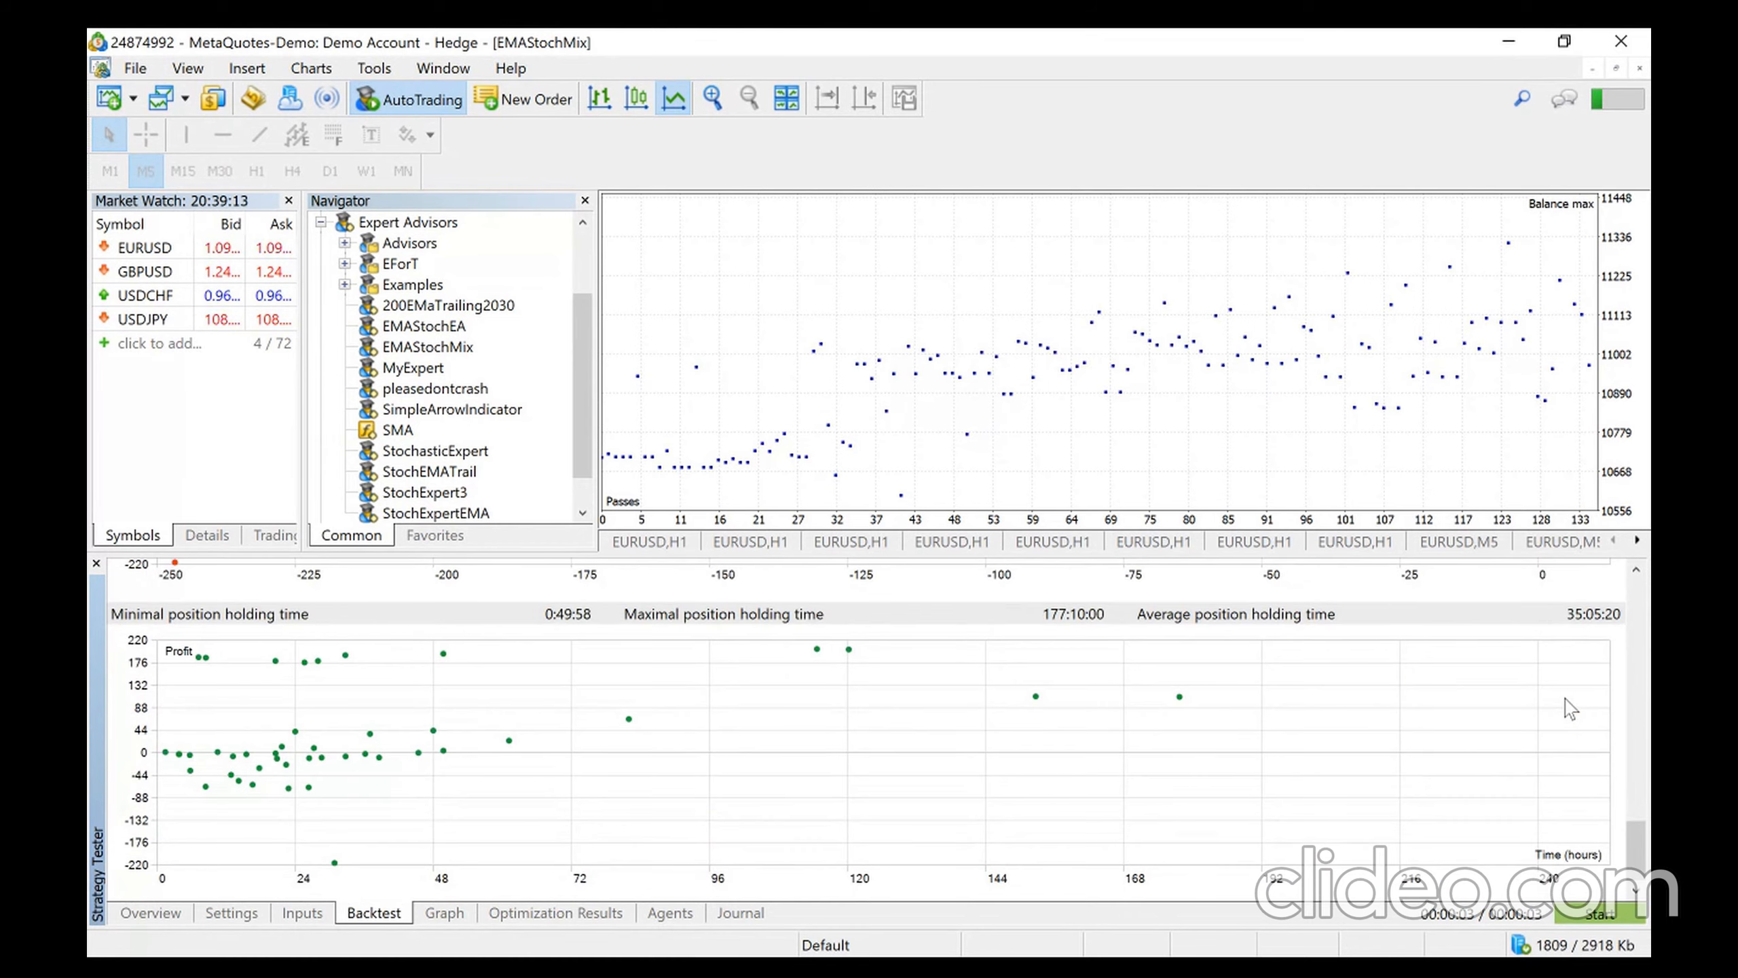